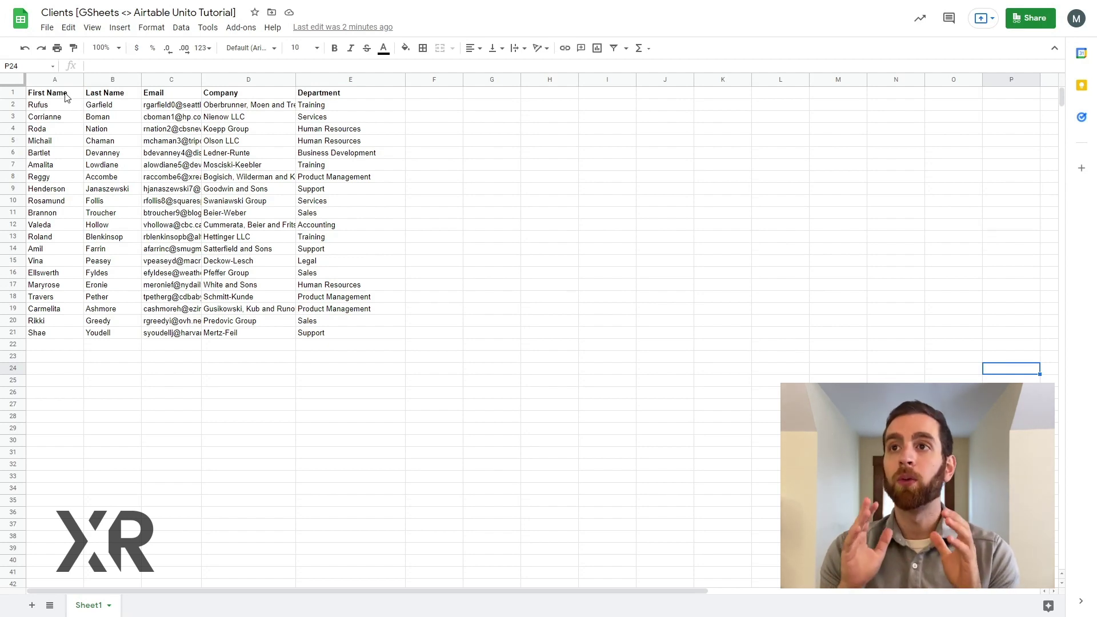
# Step: Review the Clients sheet's Last Name, Email, Company and Department columns, then switch to Airtable
pyautogui.click(112, 98)
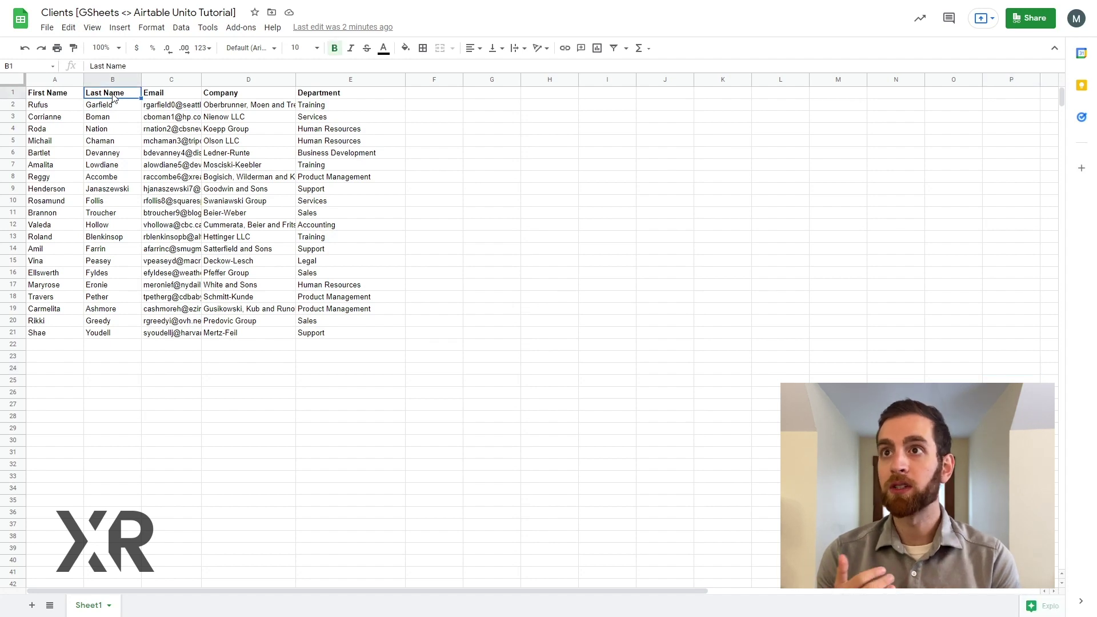
pyautogui.click(171, 96)
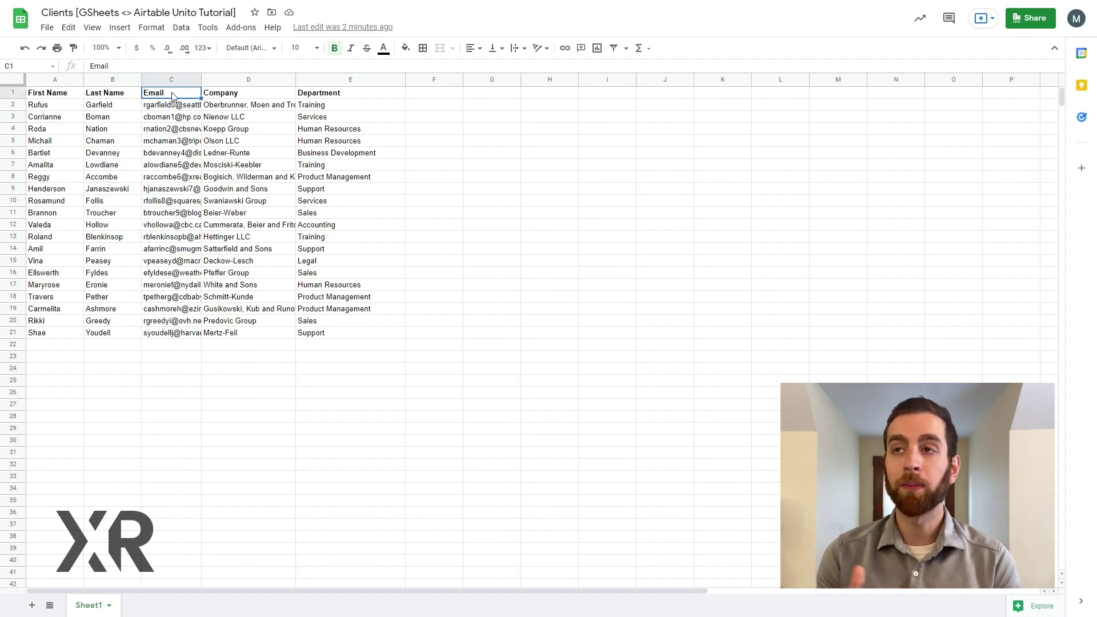
pyautogui.click(232, 98)
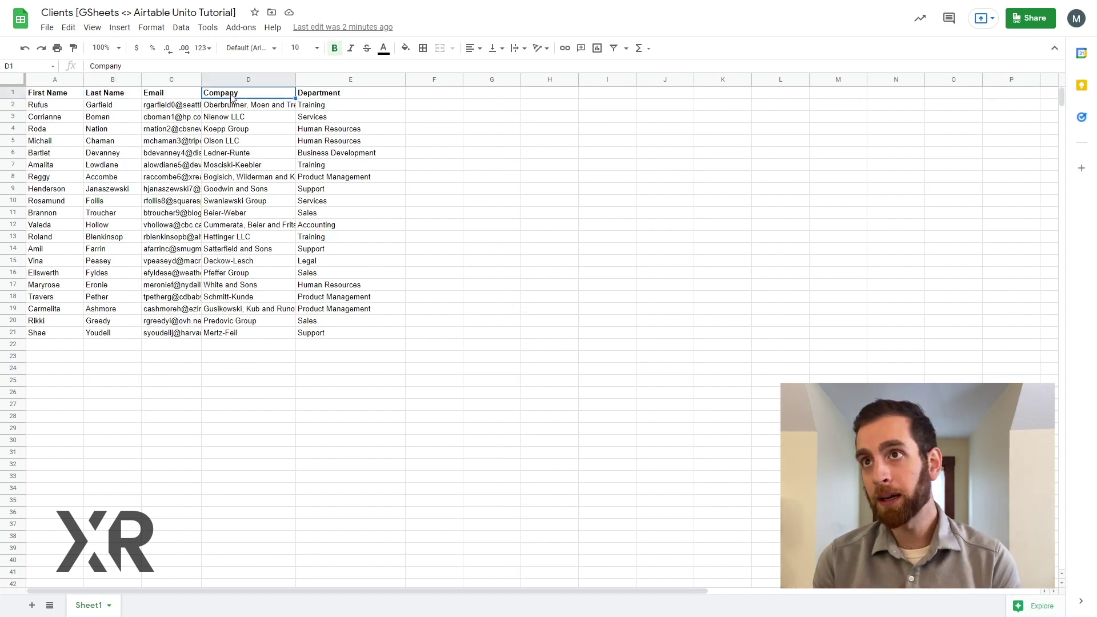
pyautogui.click(342, 99)
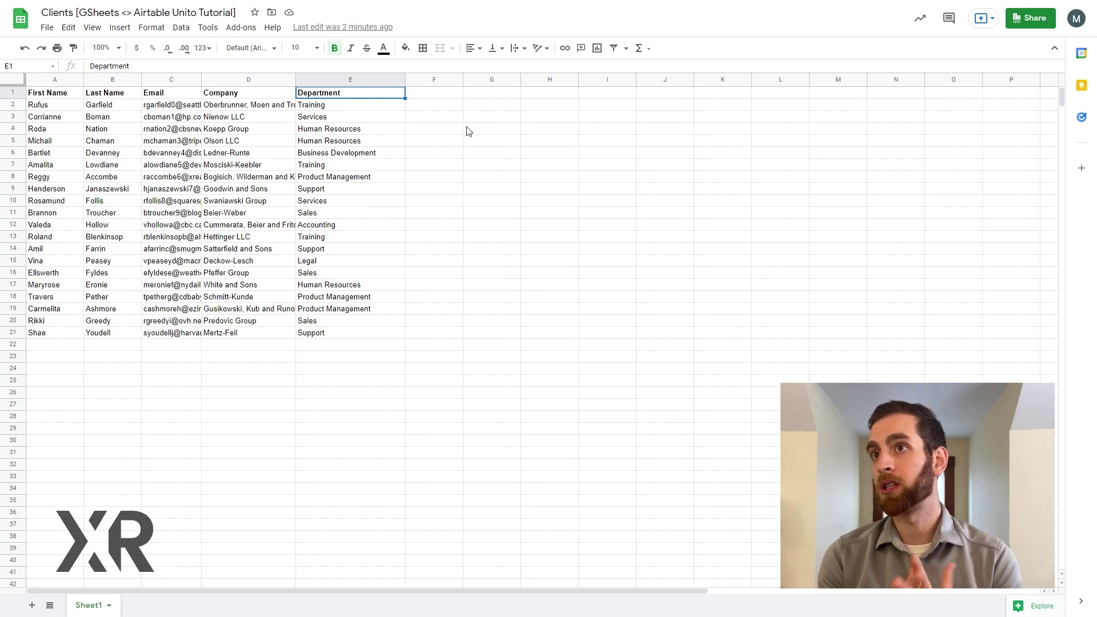
pyautogui.hotkey('alt', 'Tab')
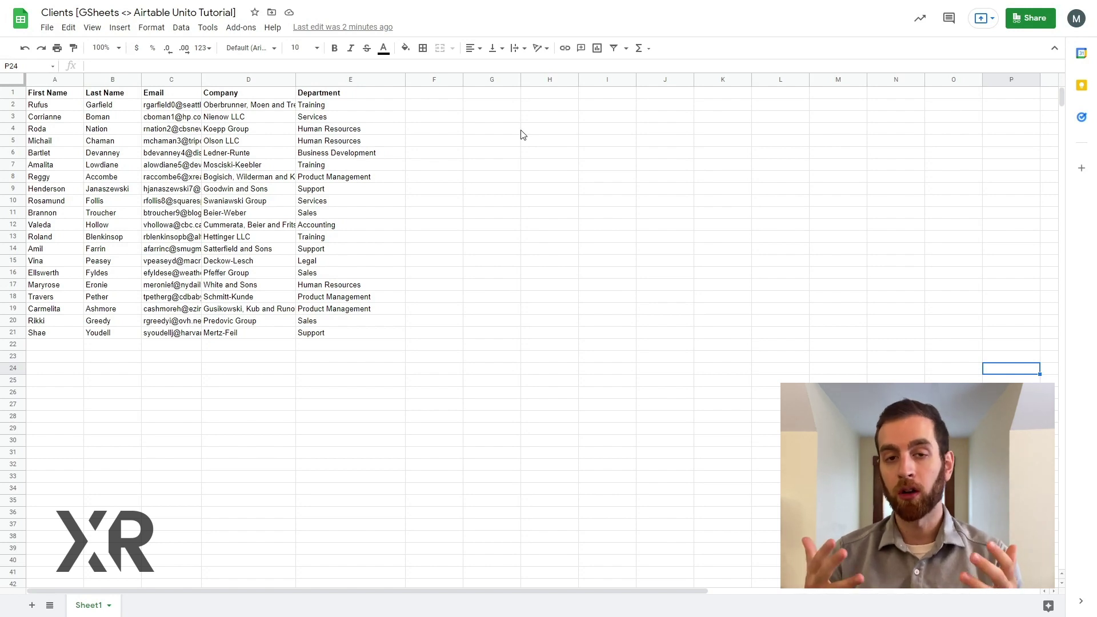
# Step: Find the Unito for Google Sheets add-on in the Google Workspace marketplace
pyautogui.click(239, 29)
pyautogui.moveTo(309, 190)
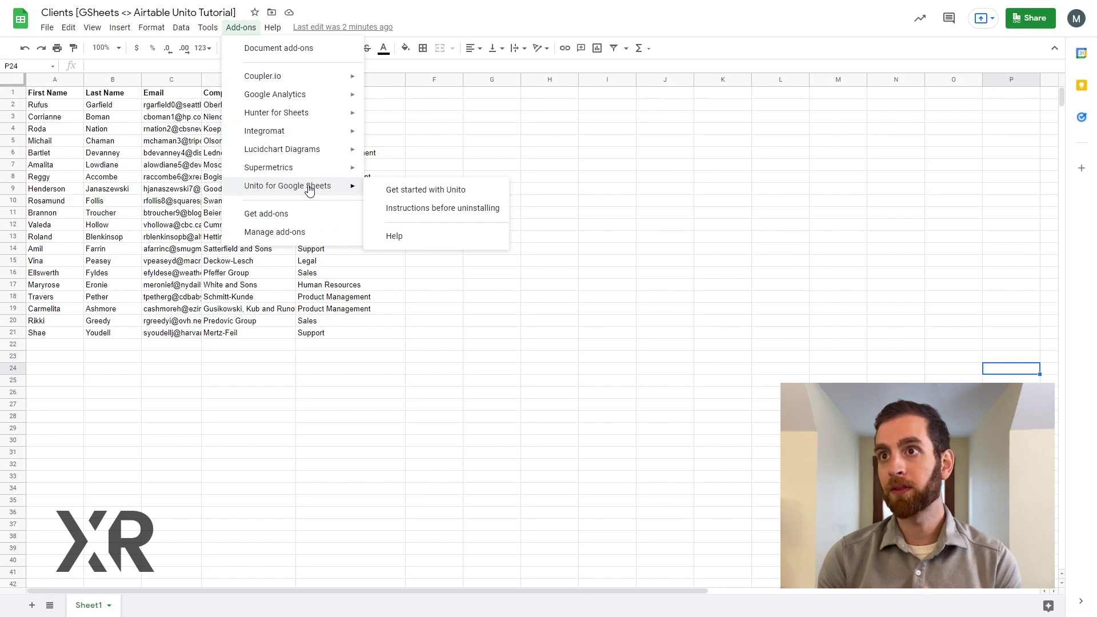
pyautogui.click(304, 216)
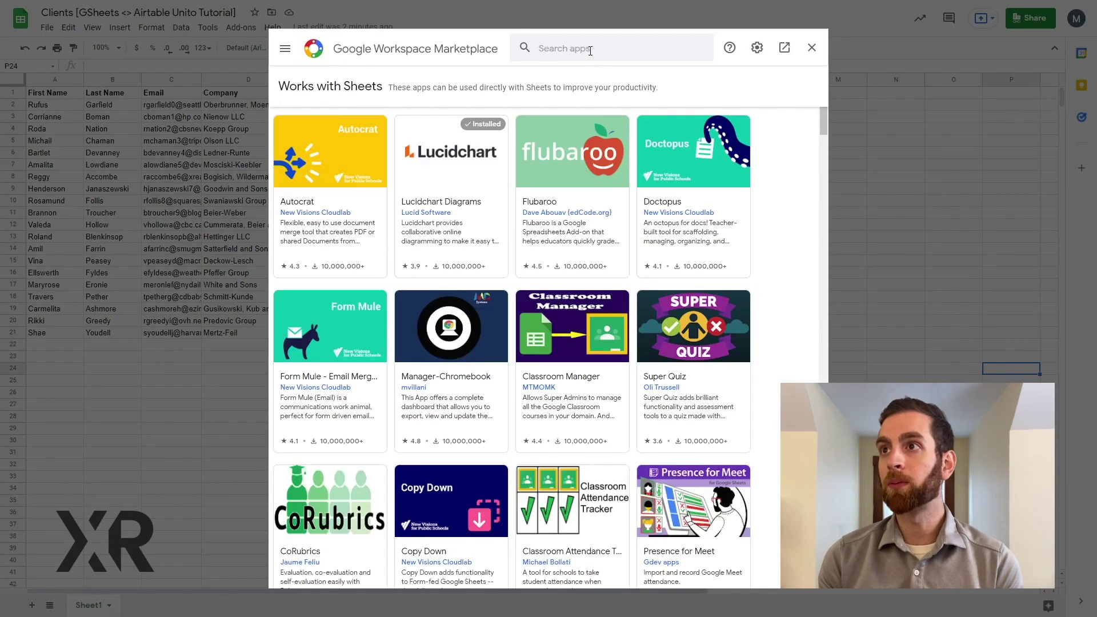
pyautogui.click(590, 48)
pyautogui.write('unito')
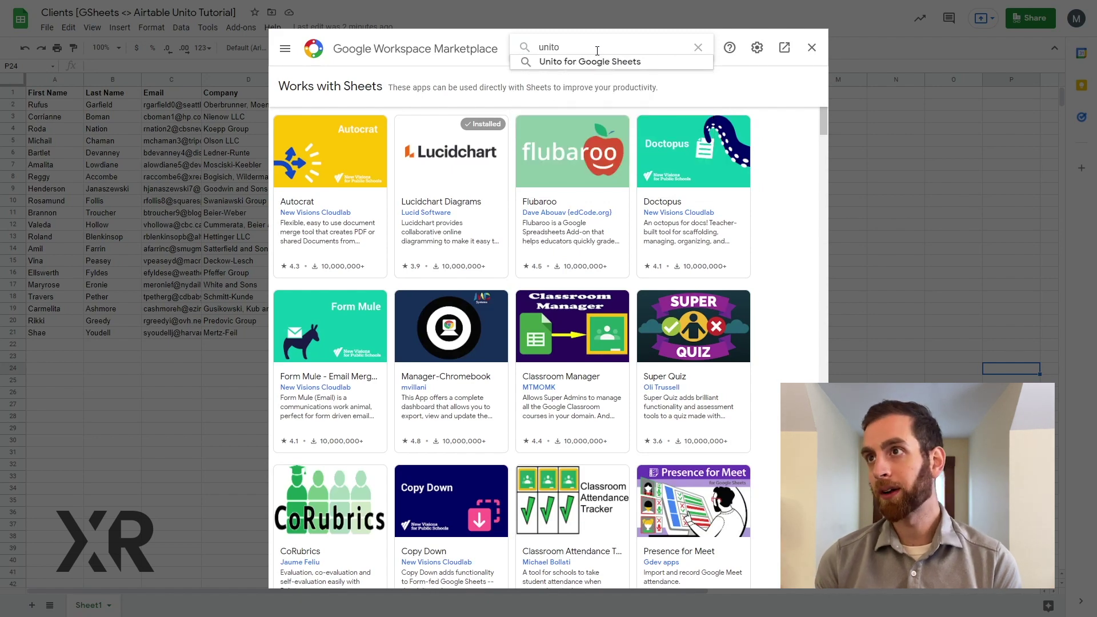
pyautogui.click(590, 61)
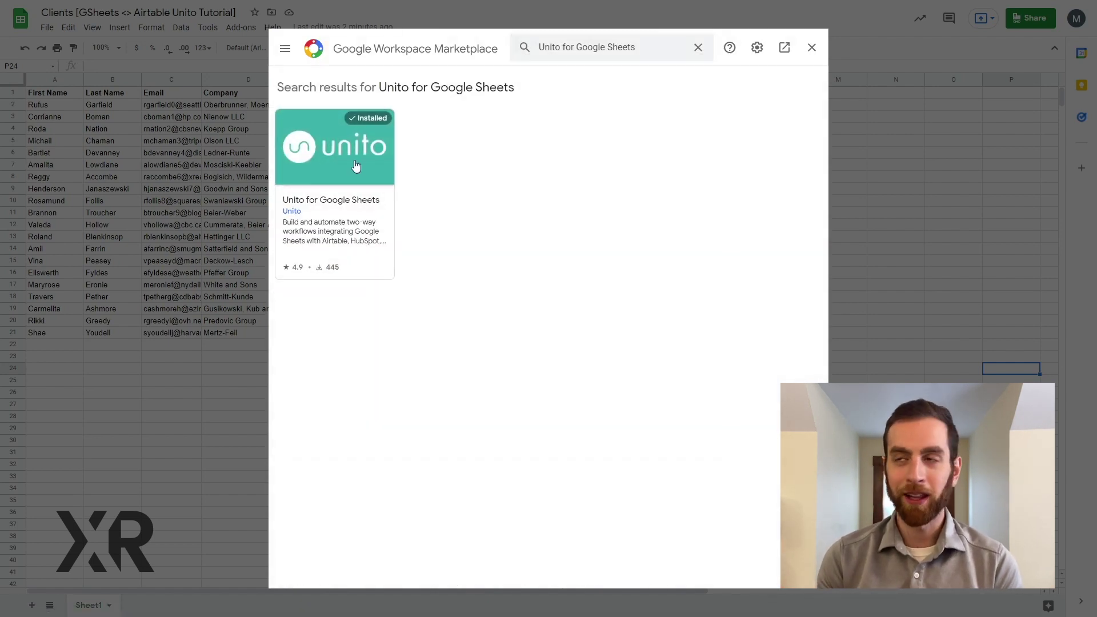
pyautogui.click(811, 47)
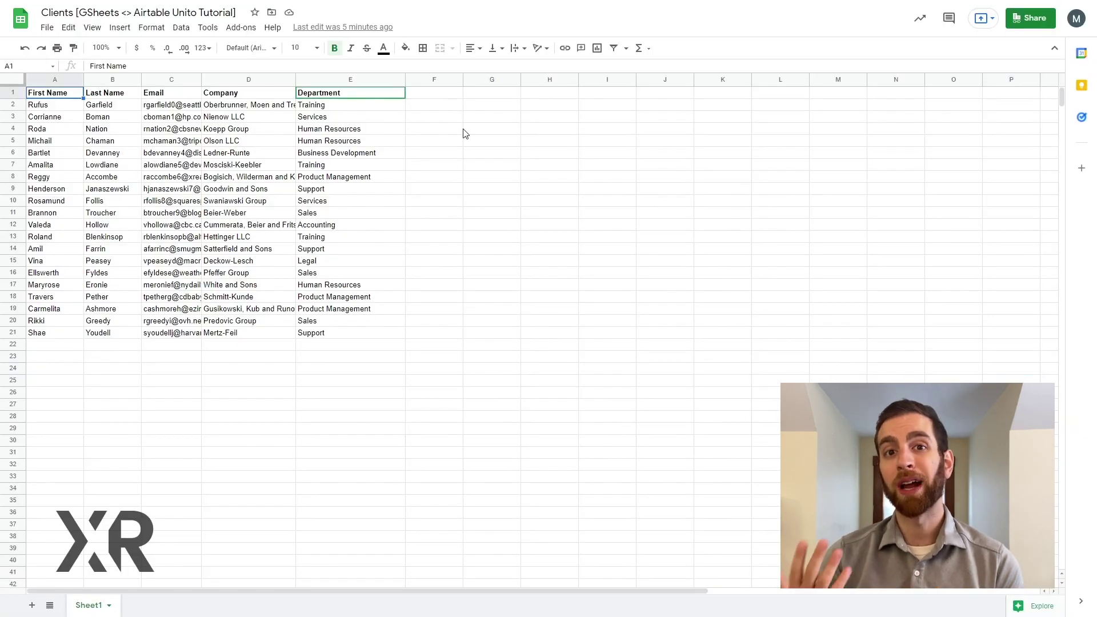
# Step: Insert the UnitoID and Last Modified columns using Unito's getting-started instructions
pyautogui.click(247, 29)
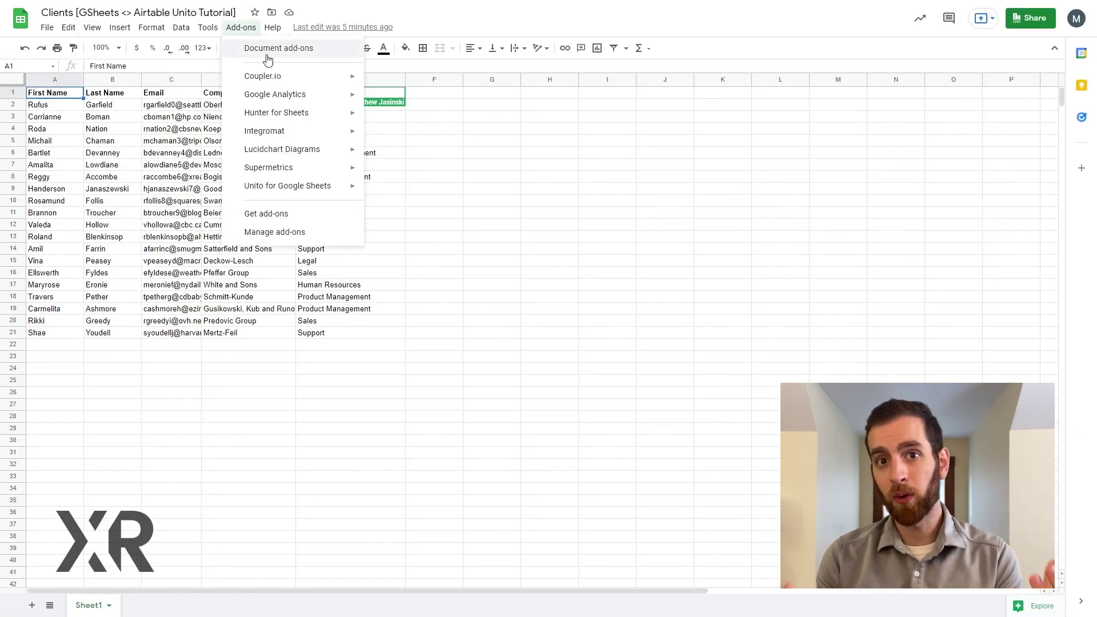
pyautogui.moveTo(306, 191)
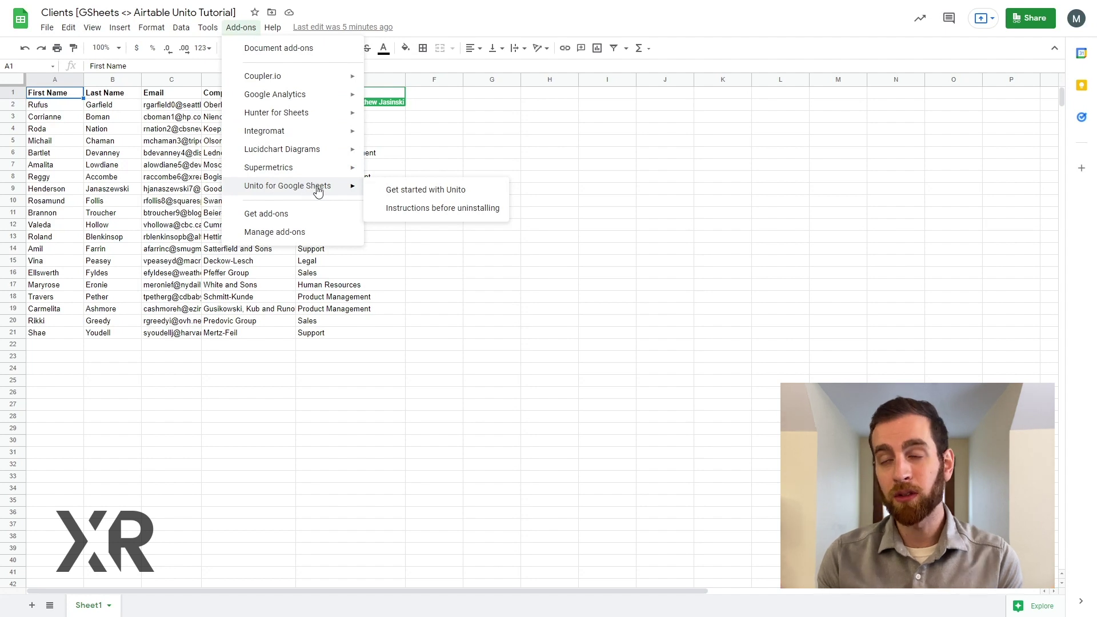
pyautogui.click(400, 190)
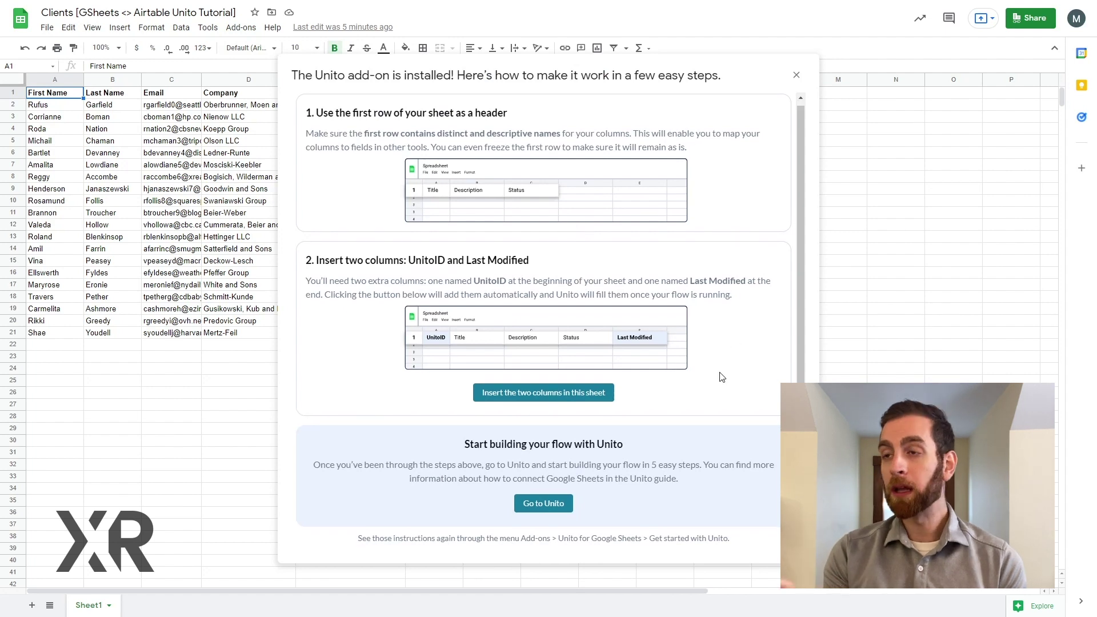
pyautogui.click(567, 402)
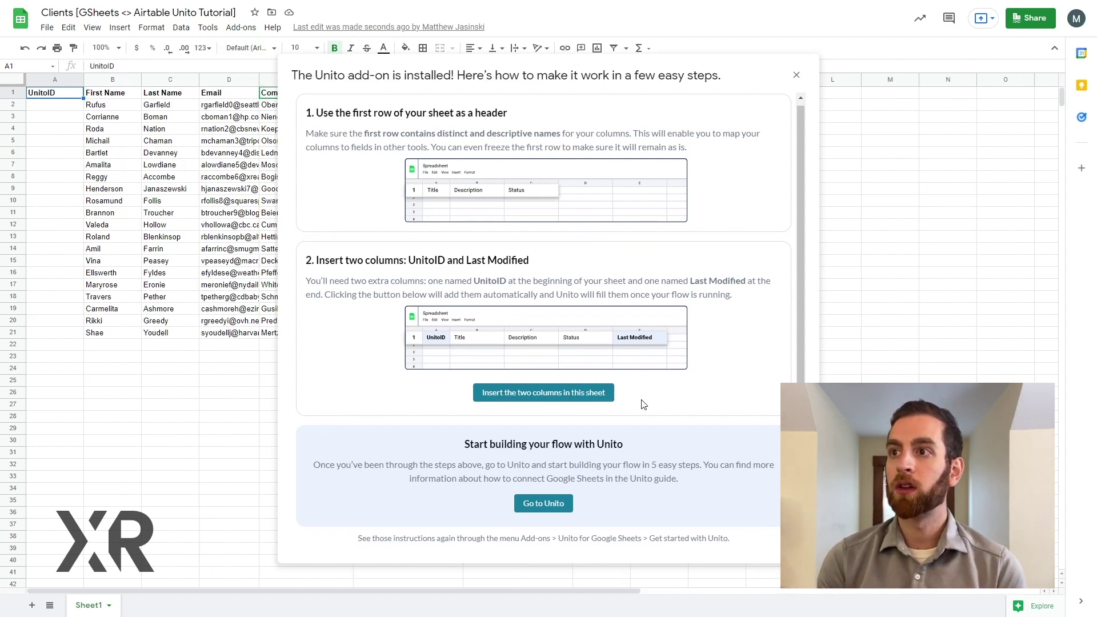
pyautogui.click(794, 76)
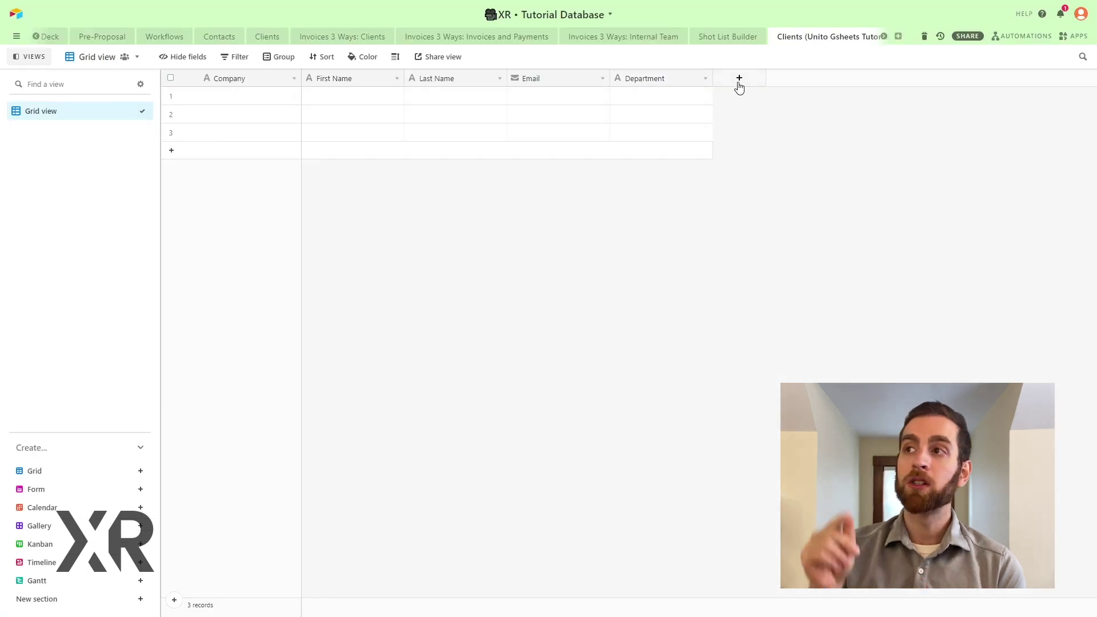
# Step: Add a 'Last modified' field of type Last modified time to the Airtable Clients table
pyautogui.click(739, 78)
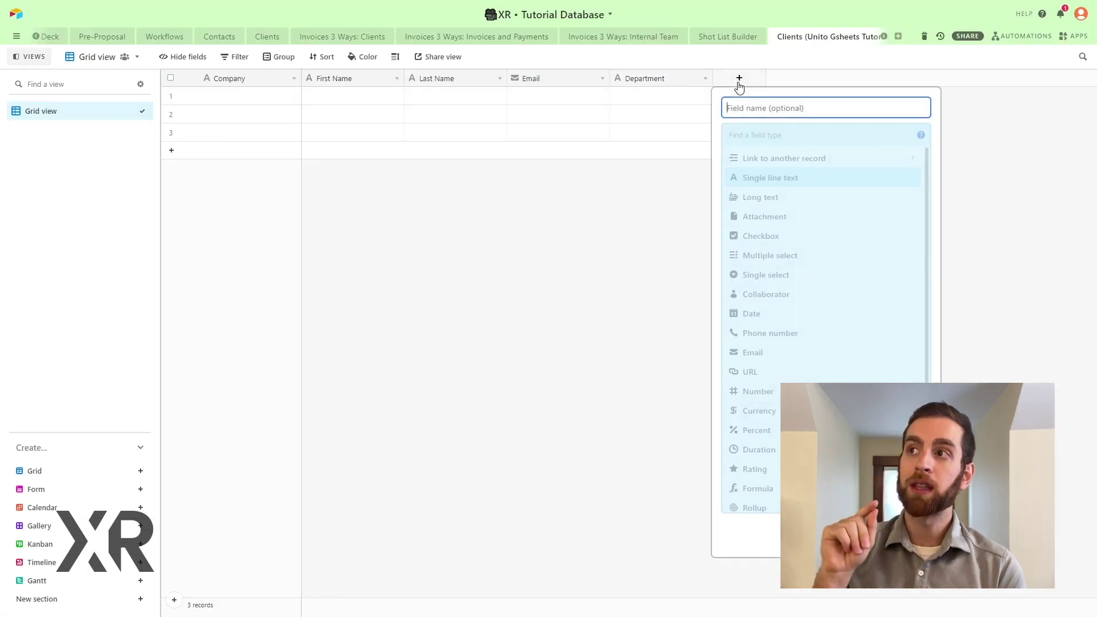
pyautogui.scroll(-3, 784, 291)
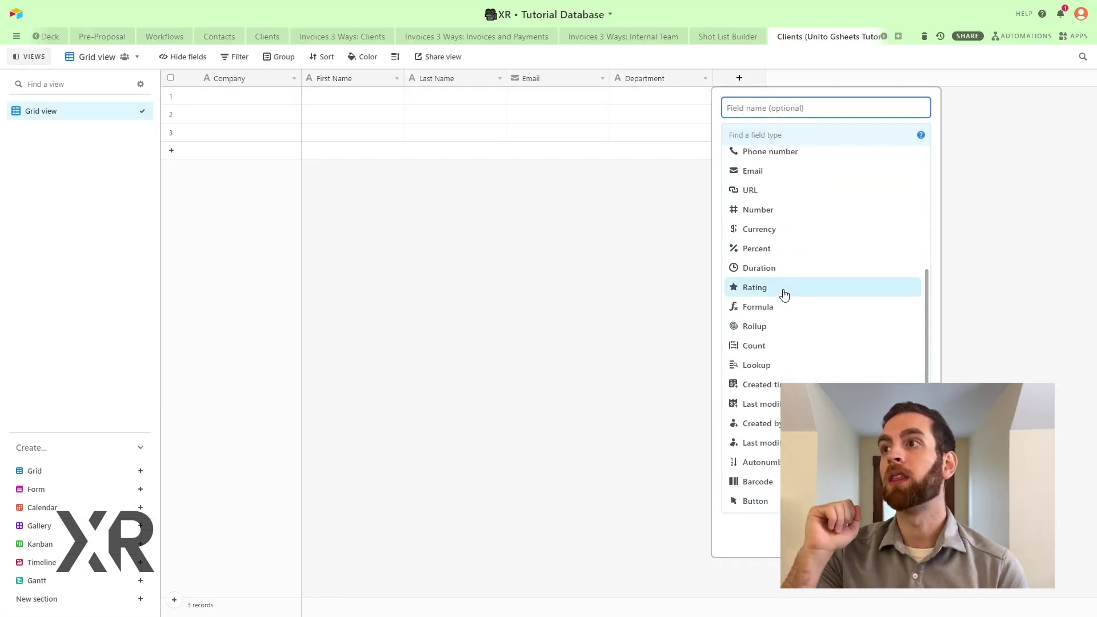
pyautogui.click(763, 404)
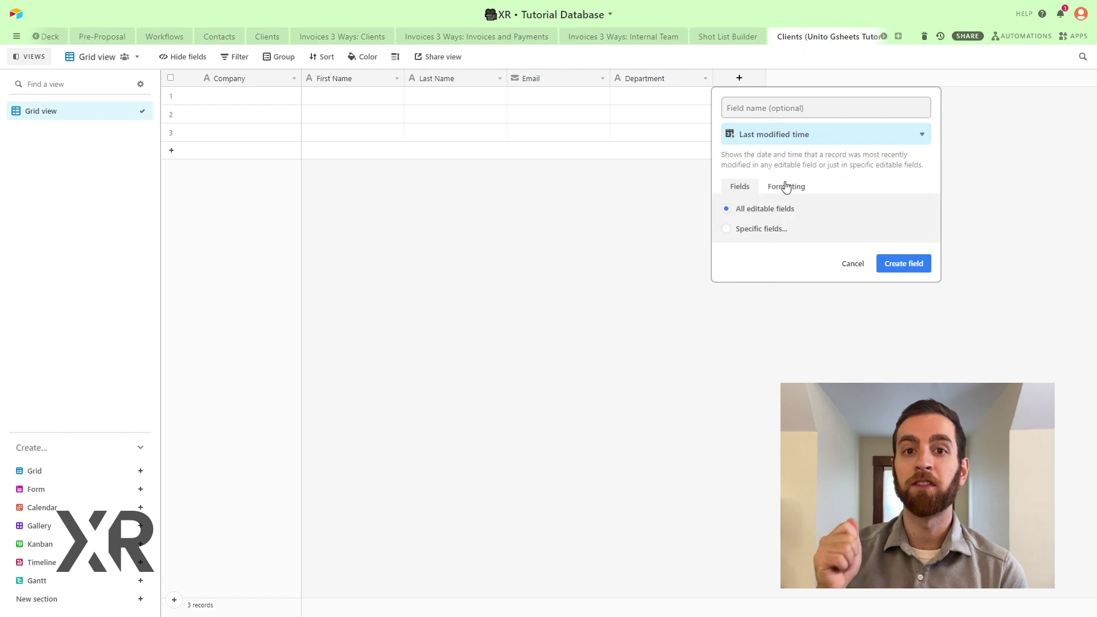
pyautogui.click(777, 110)
pyautogui.write('Last modifie')
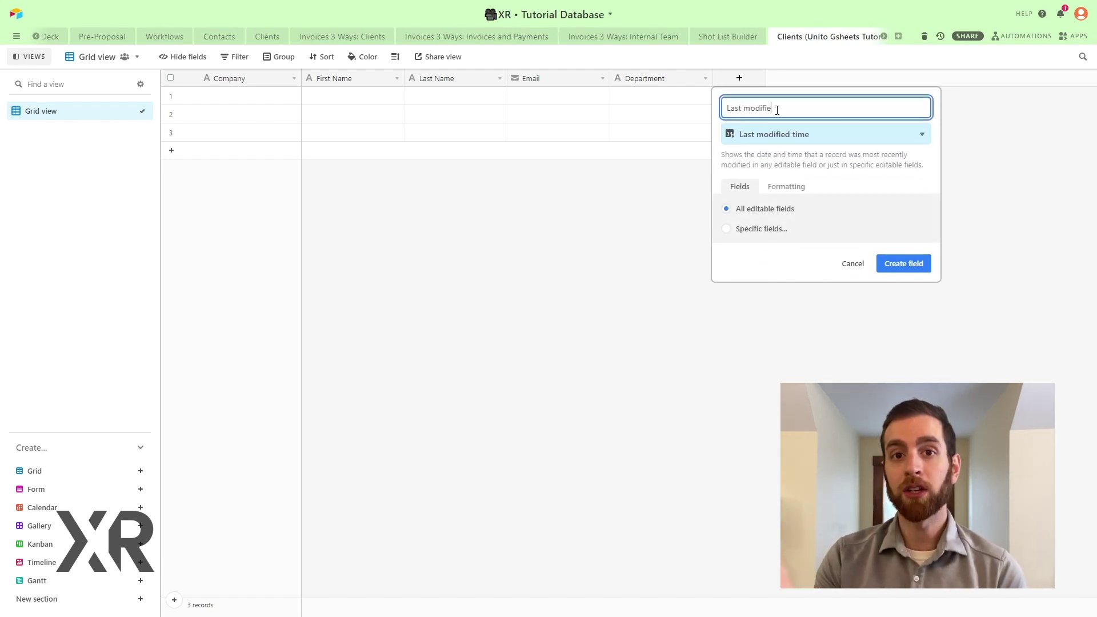
pyautogui.write('d')
pyautogui.click(903, 263)
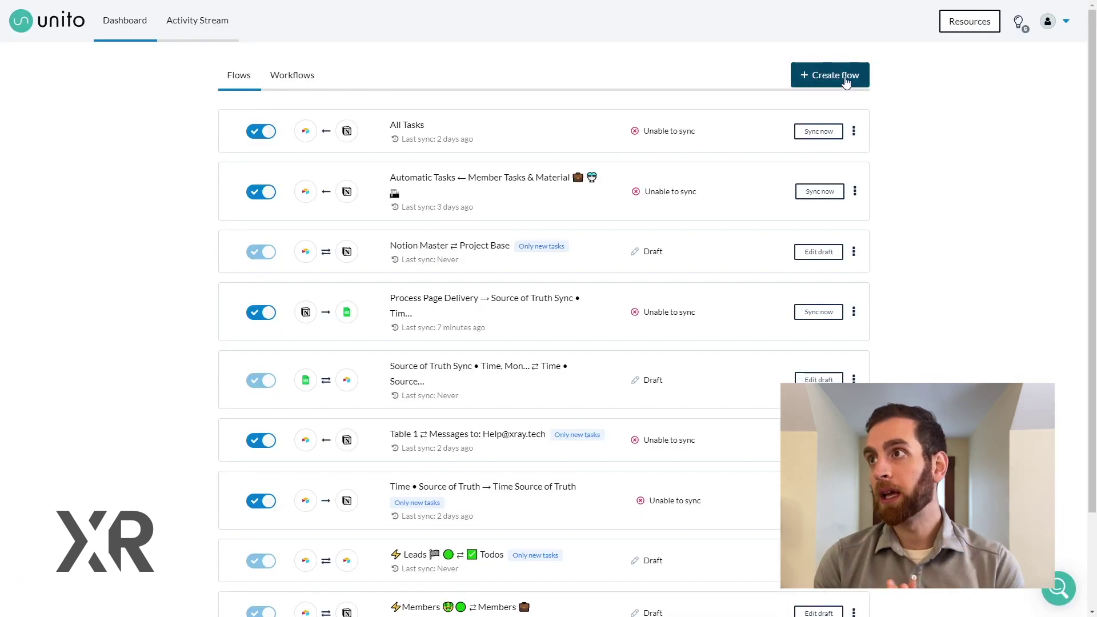
# Step: Start a new flow with Google Sheets as the first tool, using the tutorial client sheet
pyautogui.click(846, 81)
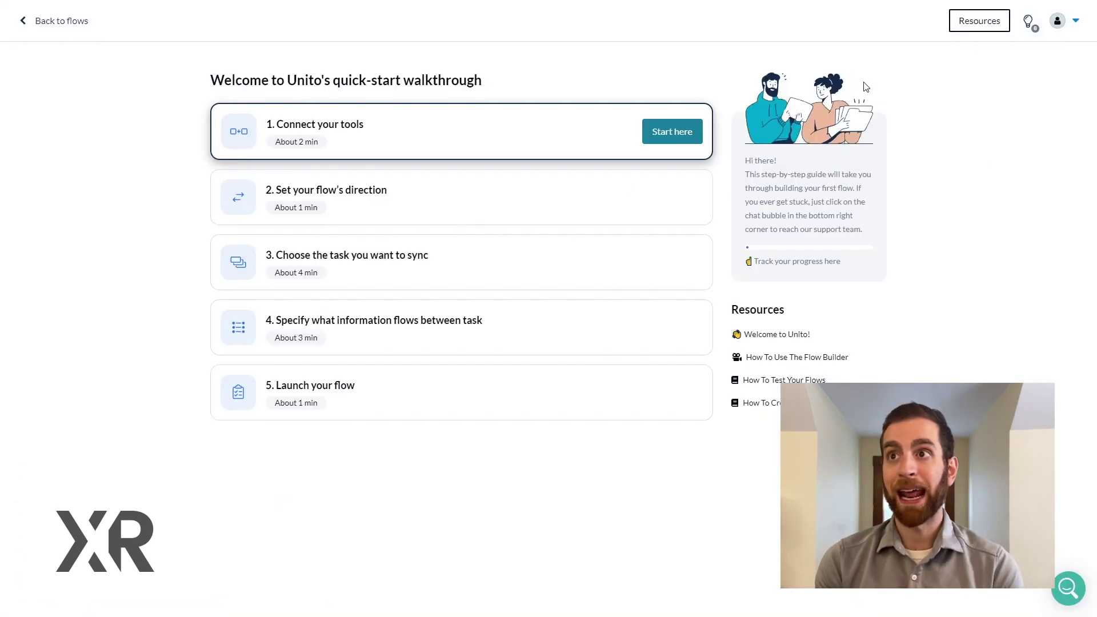
pyautogui.click(656, 138)
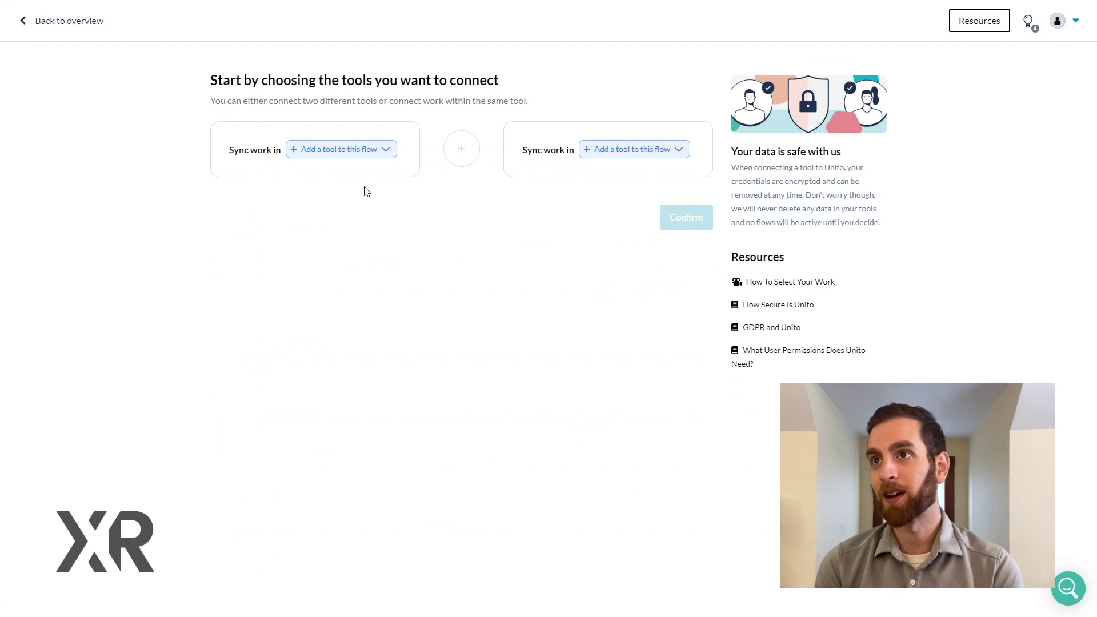
pyautogui.click(340, 150)
pyautogui.write('goo')
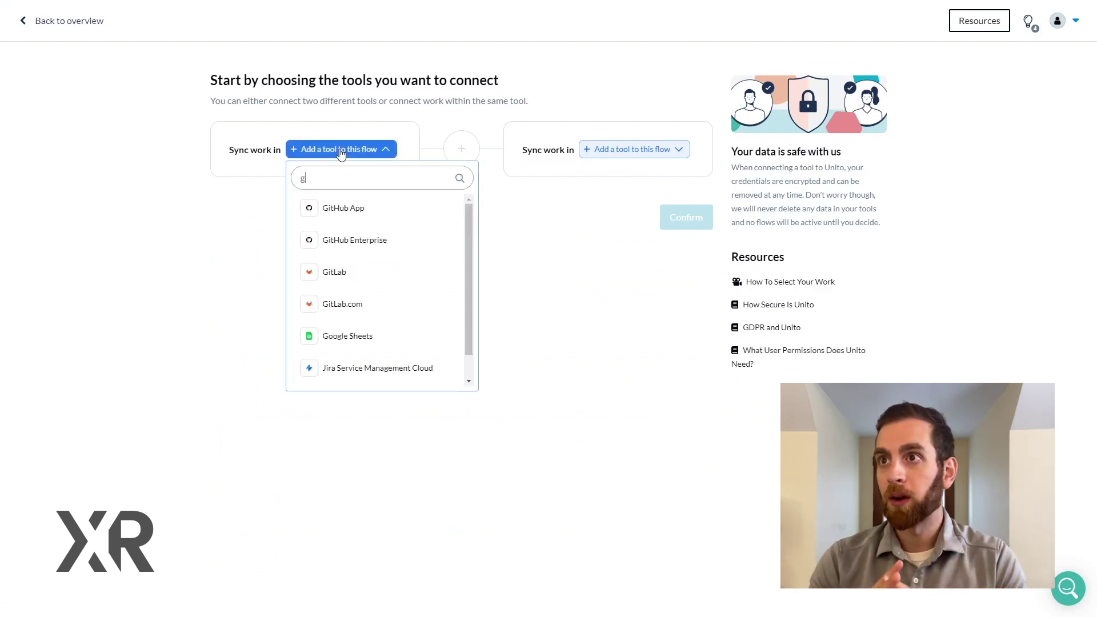
pyautogui.click(348, 211)
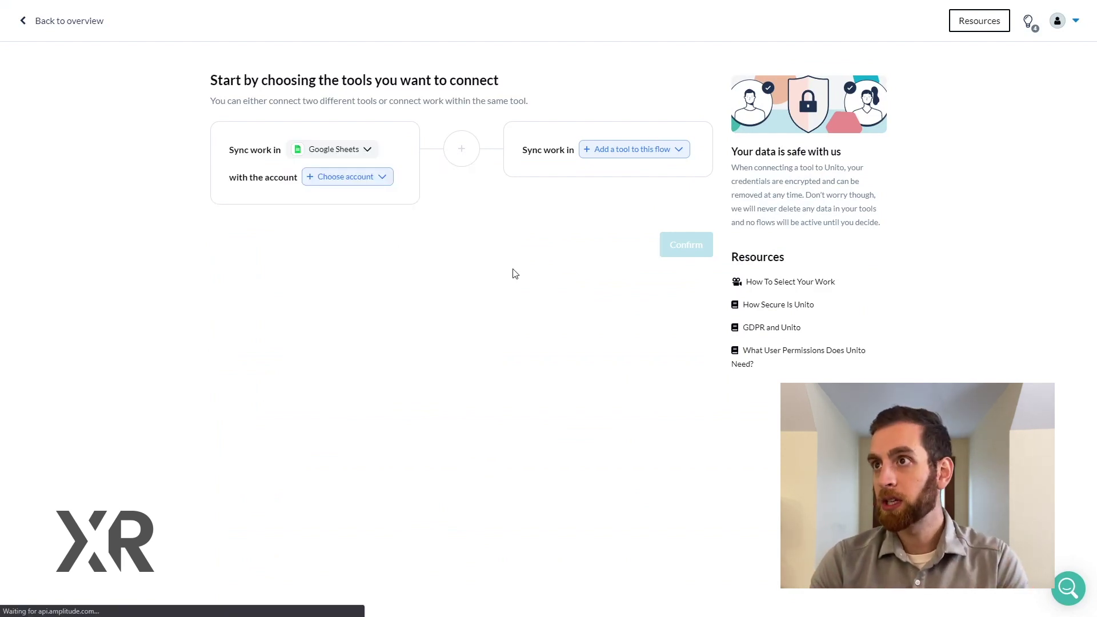
pyautogui.click(380, 186)
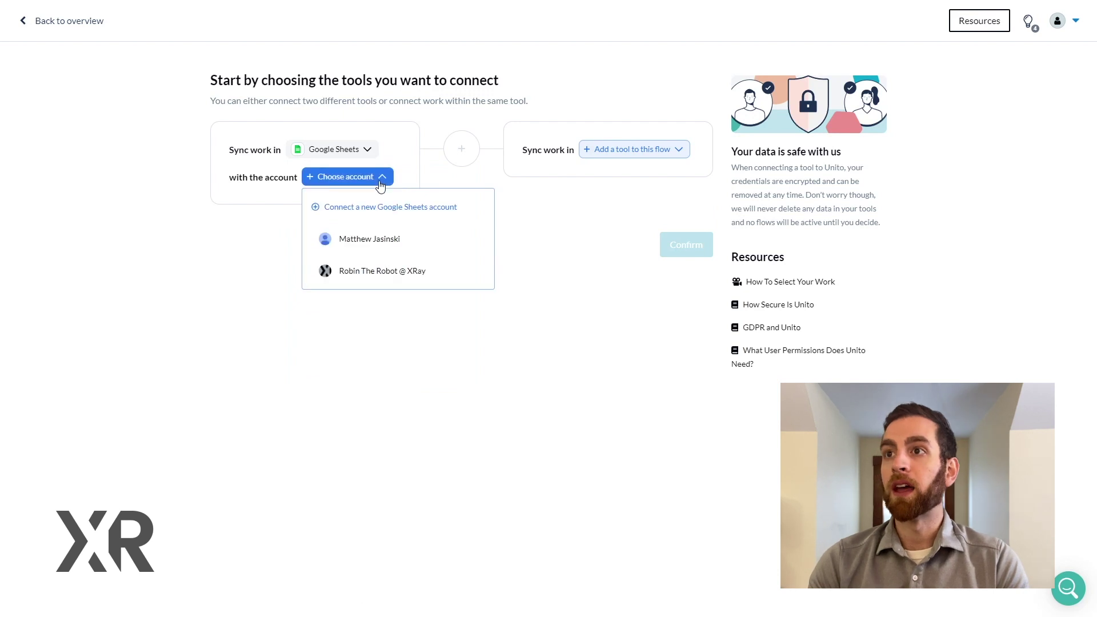
pyautogui.click(372, 240)
pyautogui.click(350, 207)
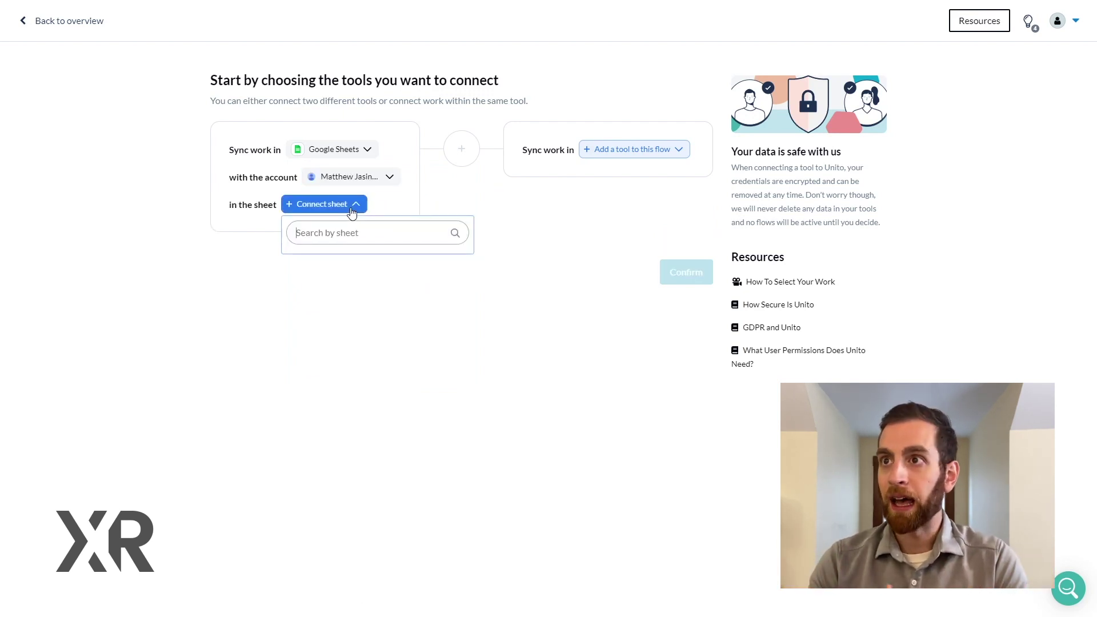
pyautogui.write('tuto')
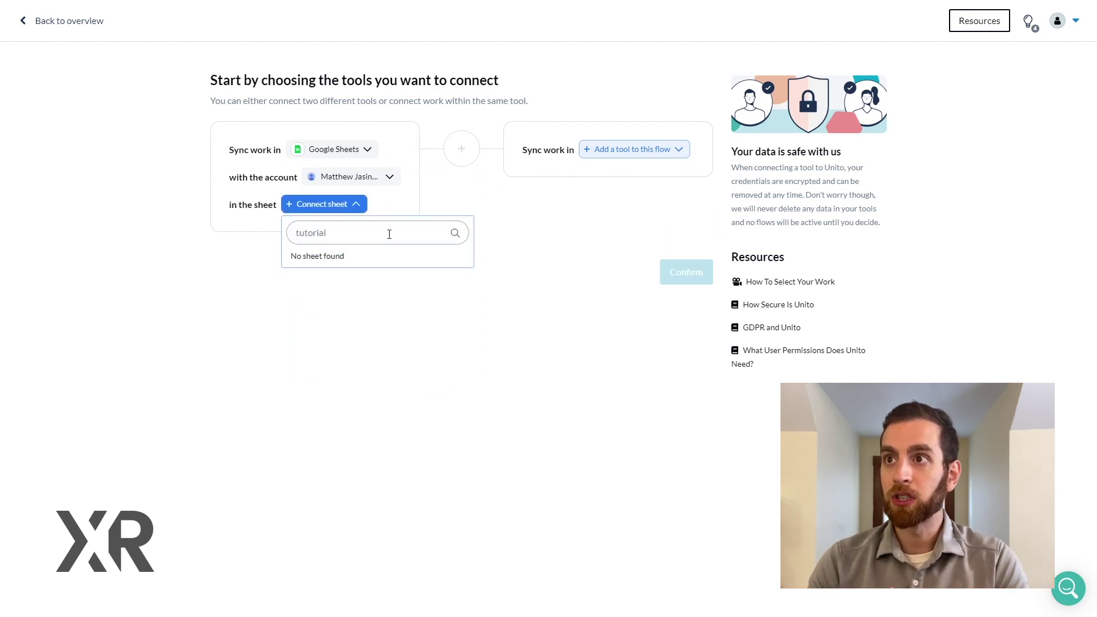
pyautogui.write('rial')
pyautogui.click(388, 286)
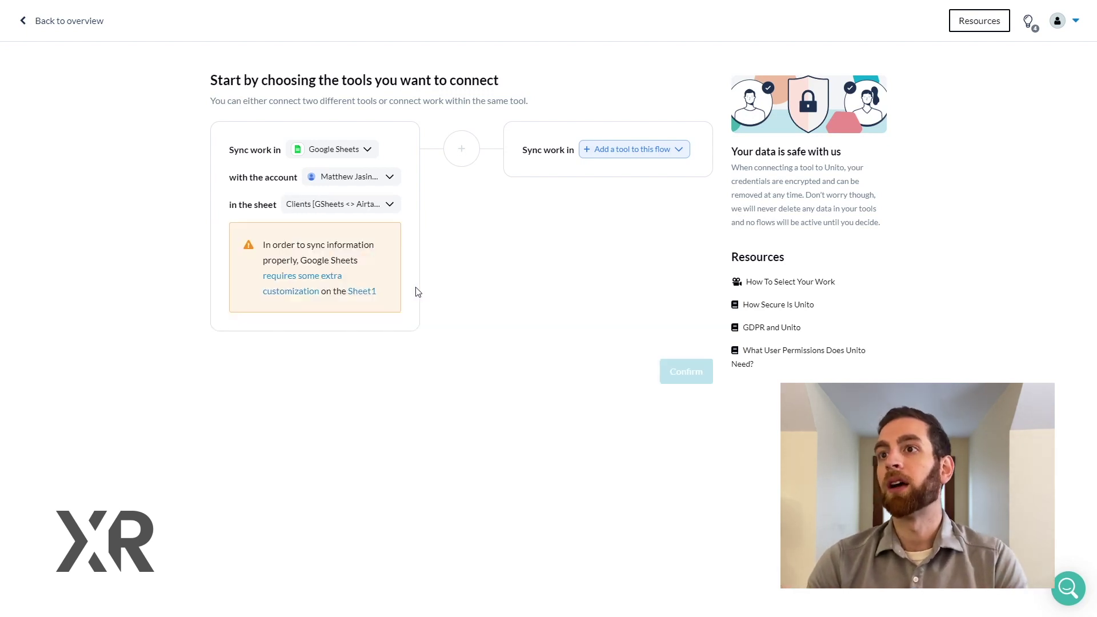
# Step: Add Airtable's Clients (Unito Gsheets Tutorial) table as the second tool and confirm both
pyautogui.click(667, 154)
pyautogui.click(640, 208)
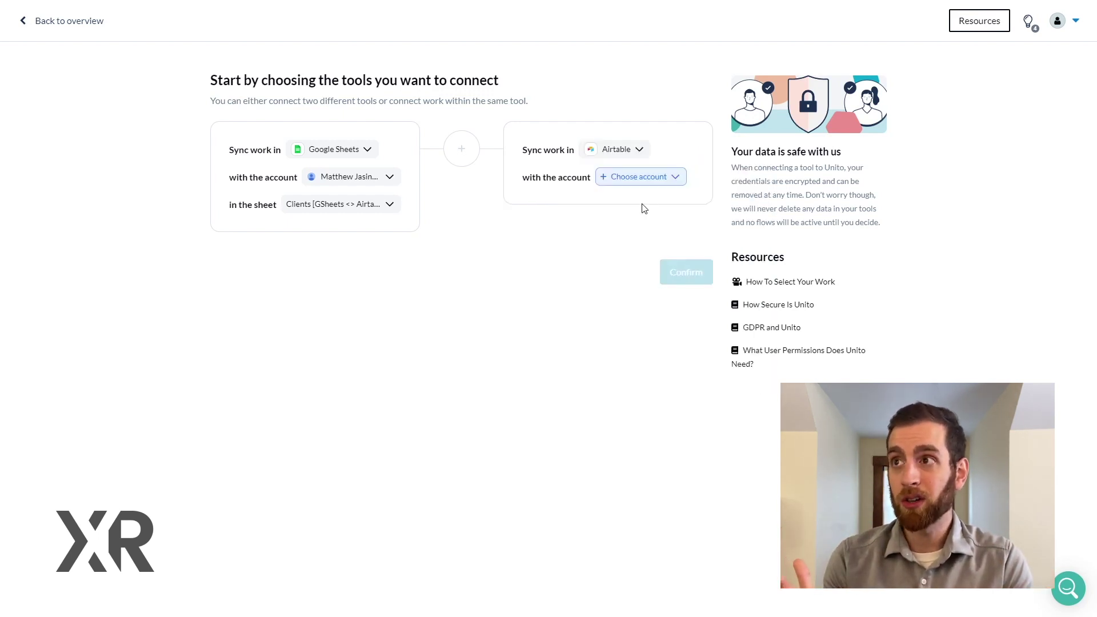
pyautogui.click(649, 182)
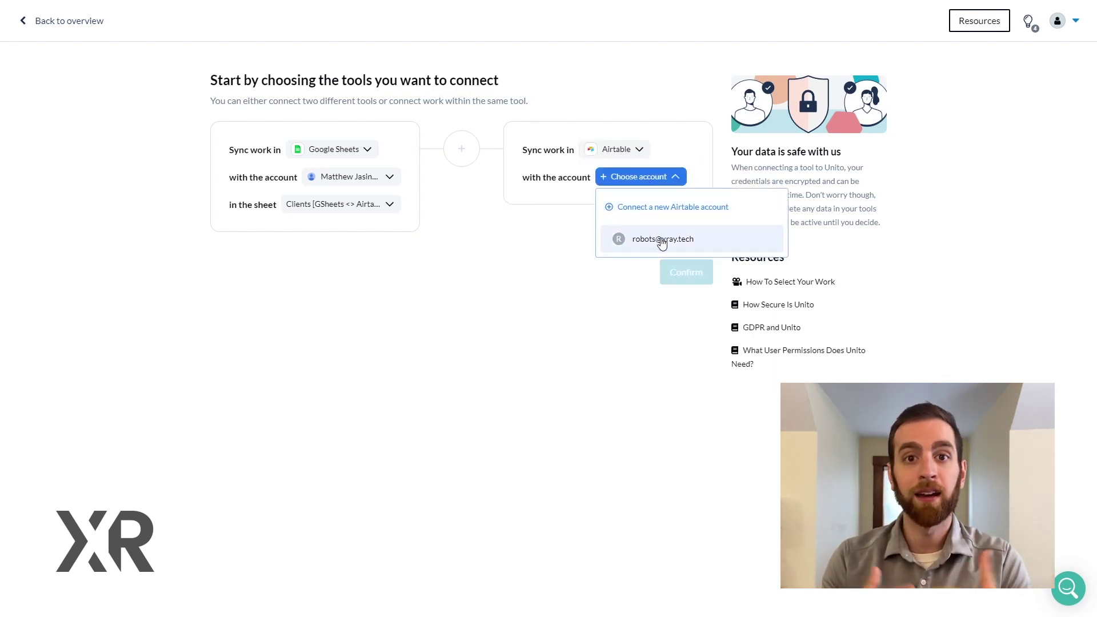
pyautogui.click(660, 240)
pyautogui.click(638, 207)
pyautogui.write('clients')
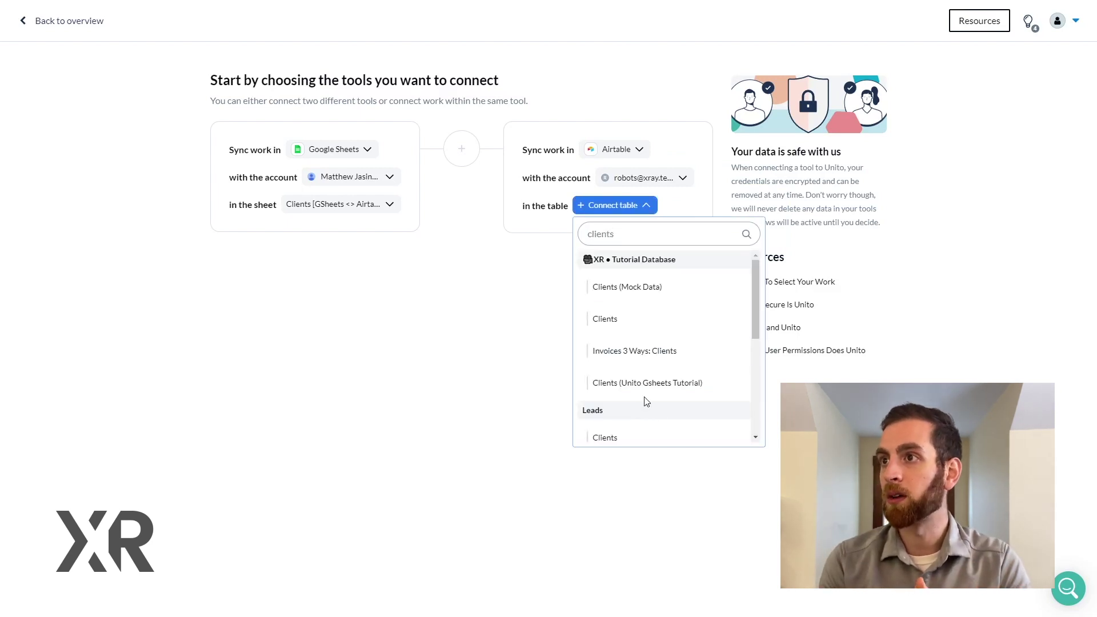
pyautogui.click(644, 393)
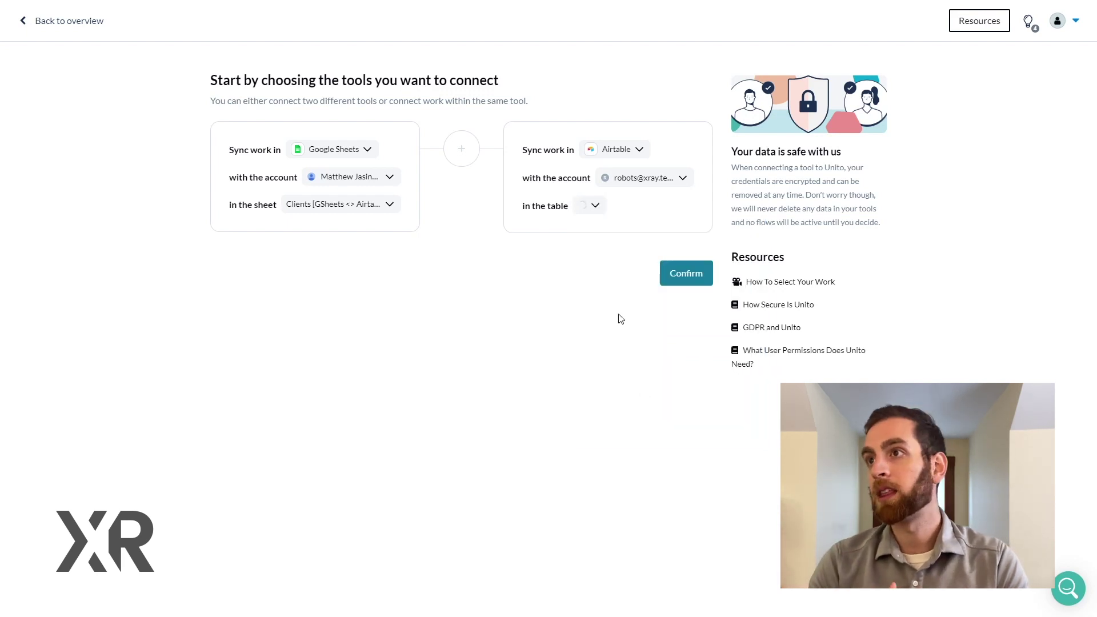
pyautogui.click(680, 275)
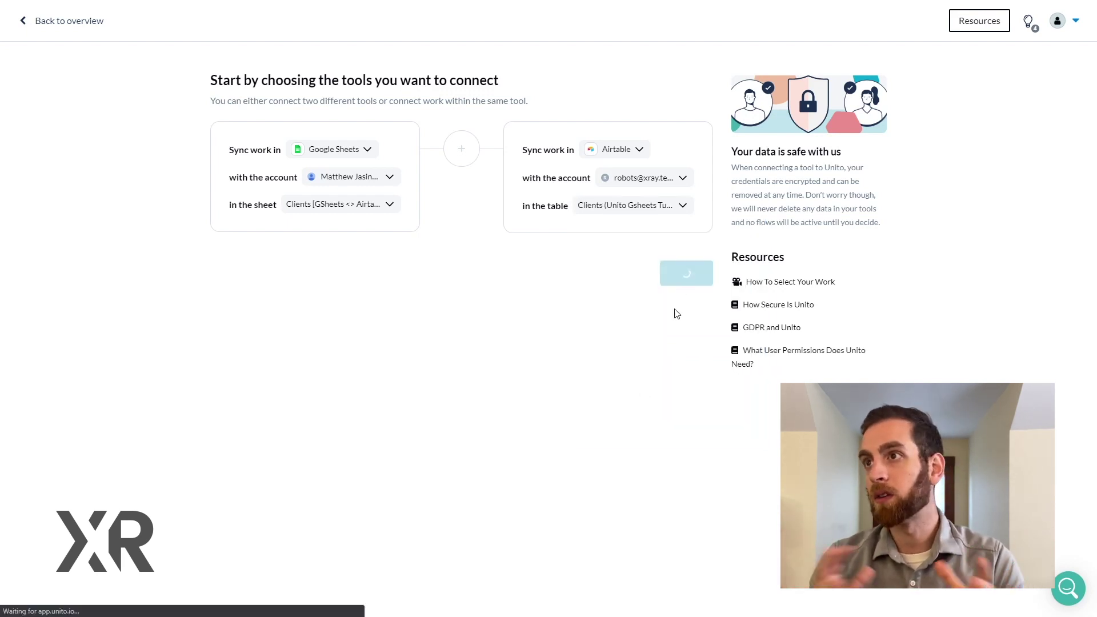
pyautogui.click(674, 203)
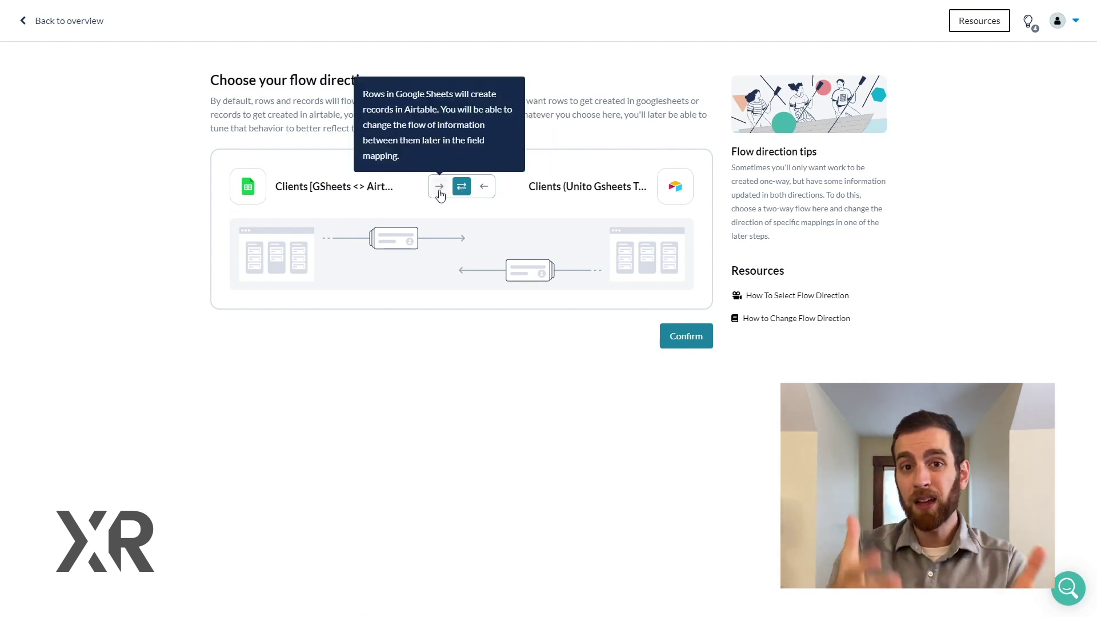
# Step: Confirm the two-way flow direction and move on to the sync rules
pyautogui.click(688, 341)
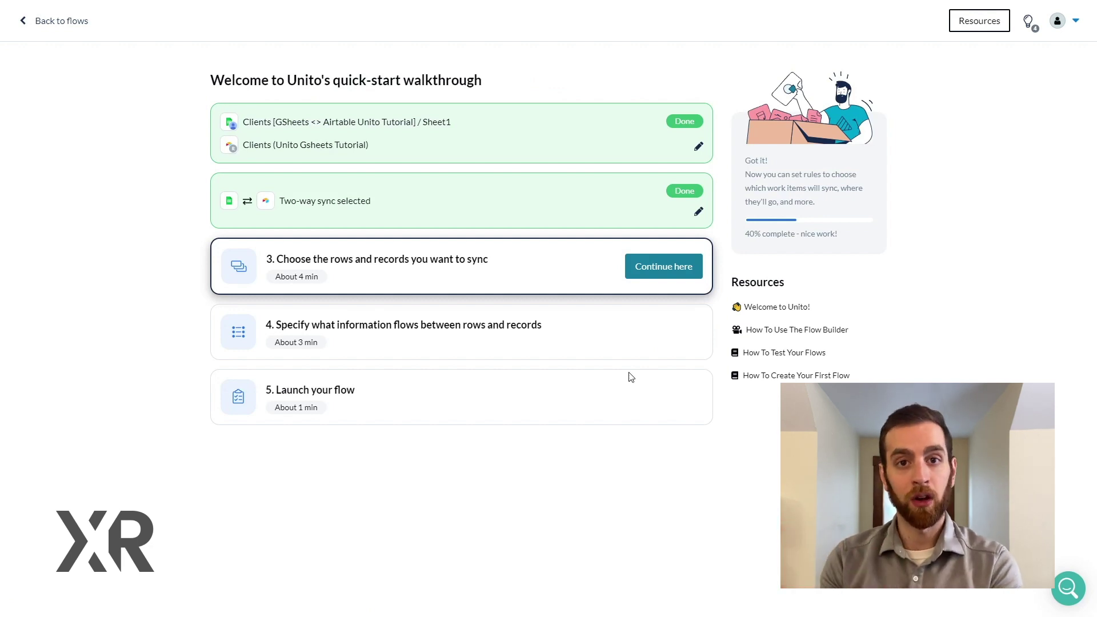
pyautogui.click(660, 277)
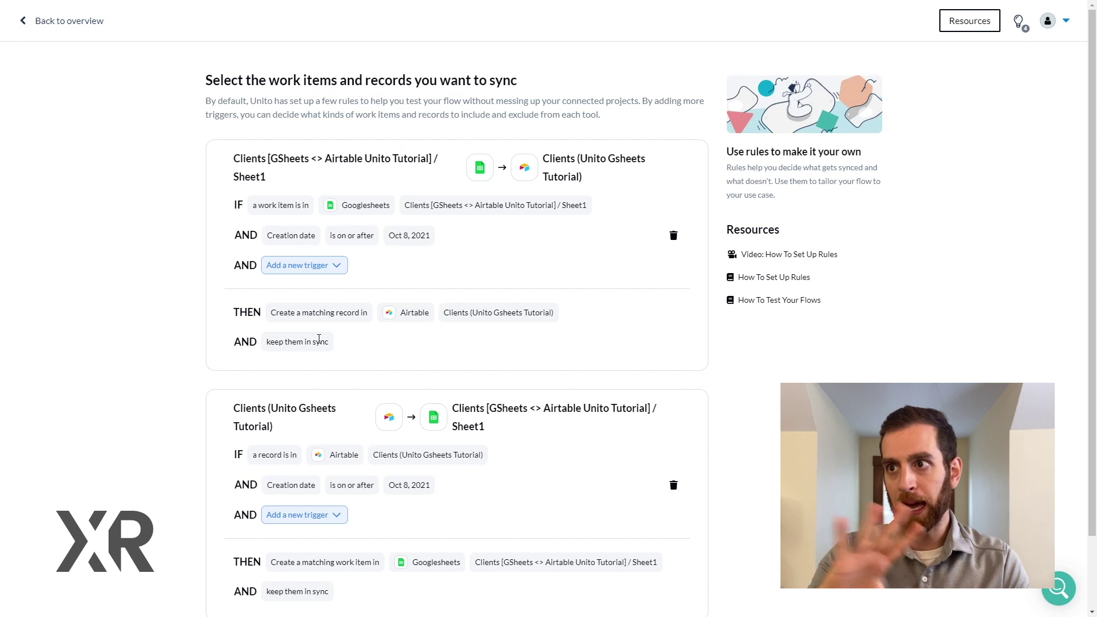
# Step: Accept the default rules syncing records created on or after Oct 8, 2021 both ways
pyautogui.scroll(-2, 449, 343)
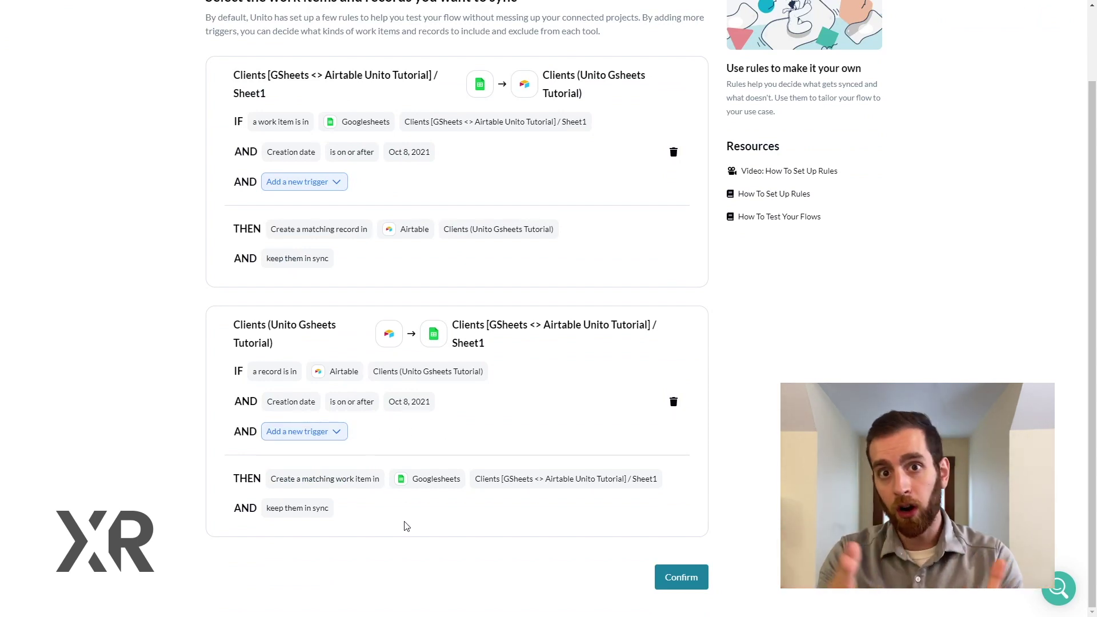
pyautogui.click(689, 585)
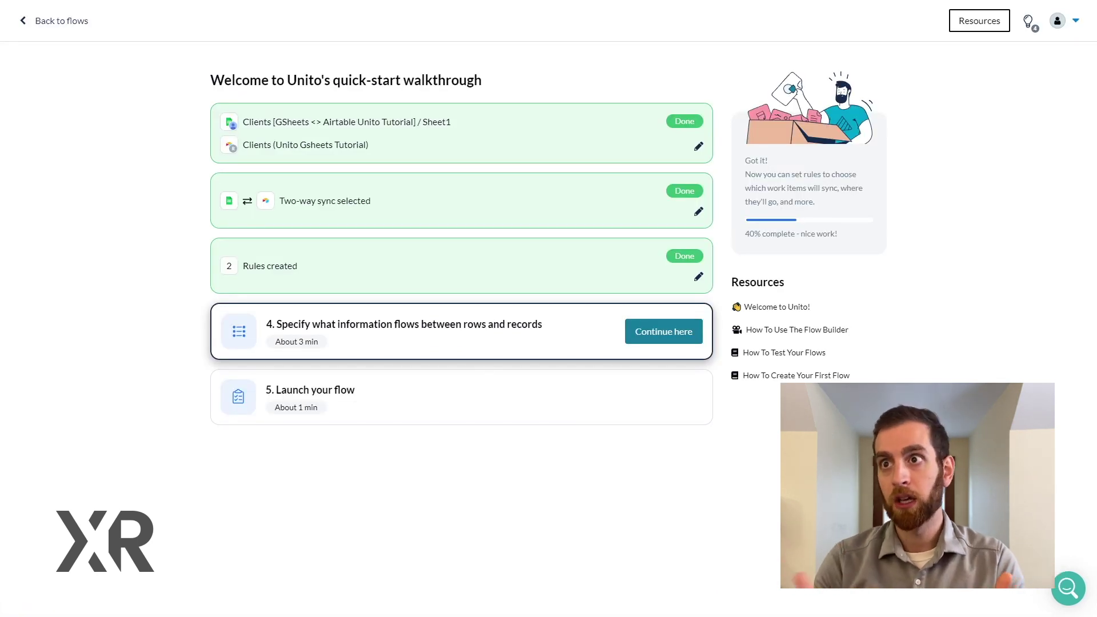
# Step: Map the Company, Department and Email fields between the sheet and the Airtable table
pyautogui.click(656, 340)
pyautogui.click(500, 266)
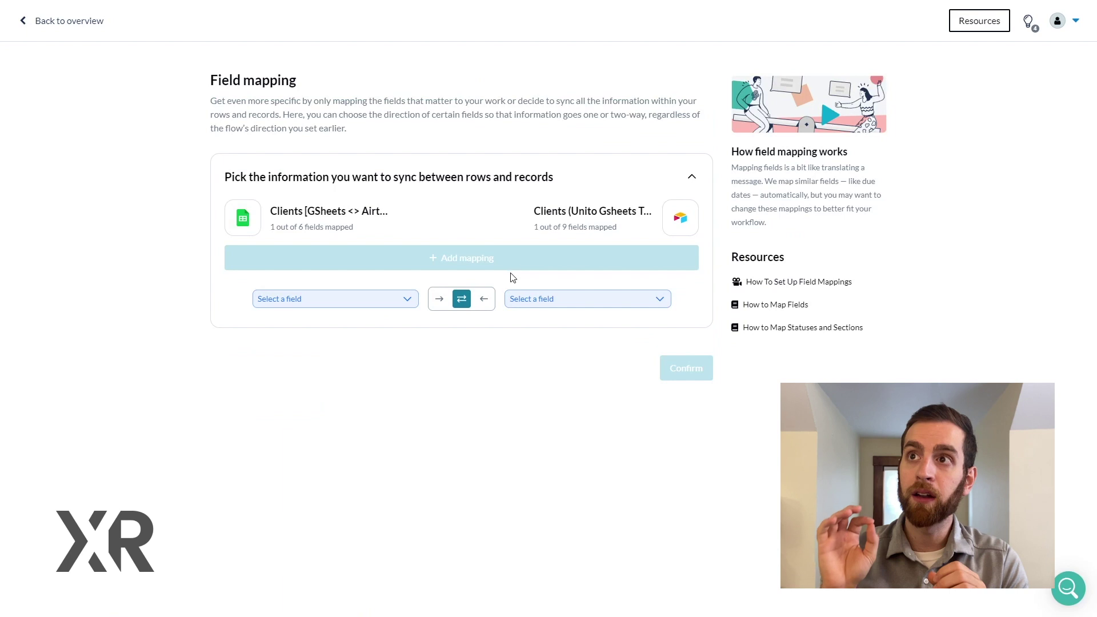
pyautogui.click(402, 301)
pyautogui.click(367, 359)
pyautogui.click(557, 300)
pyautogui.click(537, 386)
pyautogui.click(451, 258)
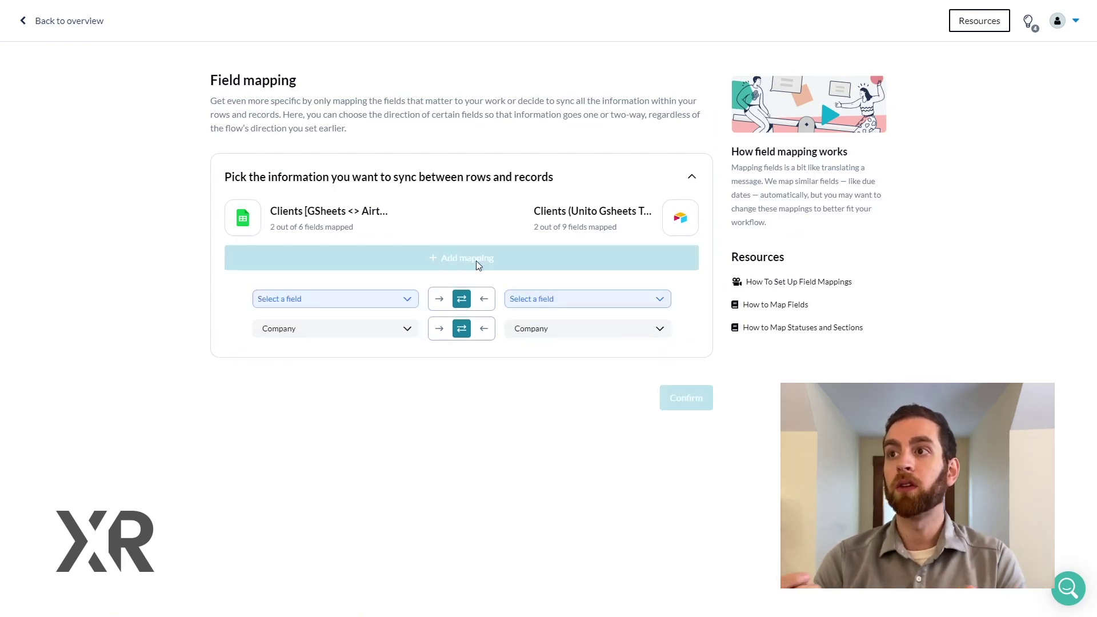
pyautogui.click(380, 304)
pyautogui.click(348, 358)
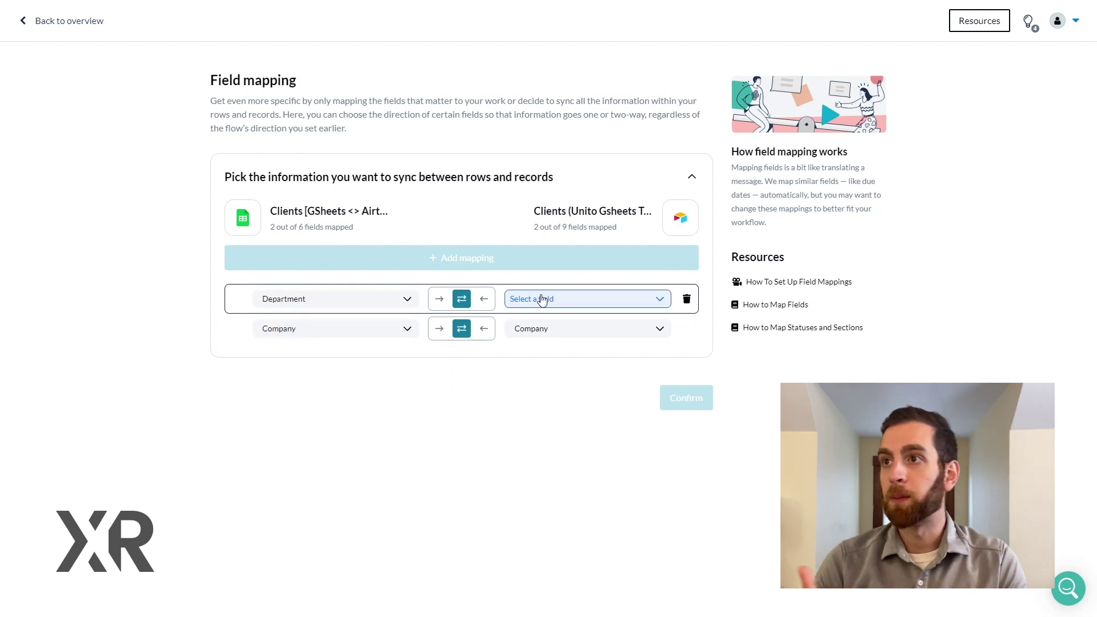
pyautogui.click(538, 297)
pyautogui.click(543, 422)
pyautogui.click(478, 258)
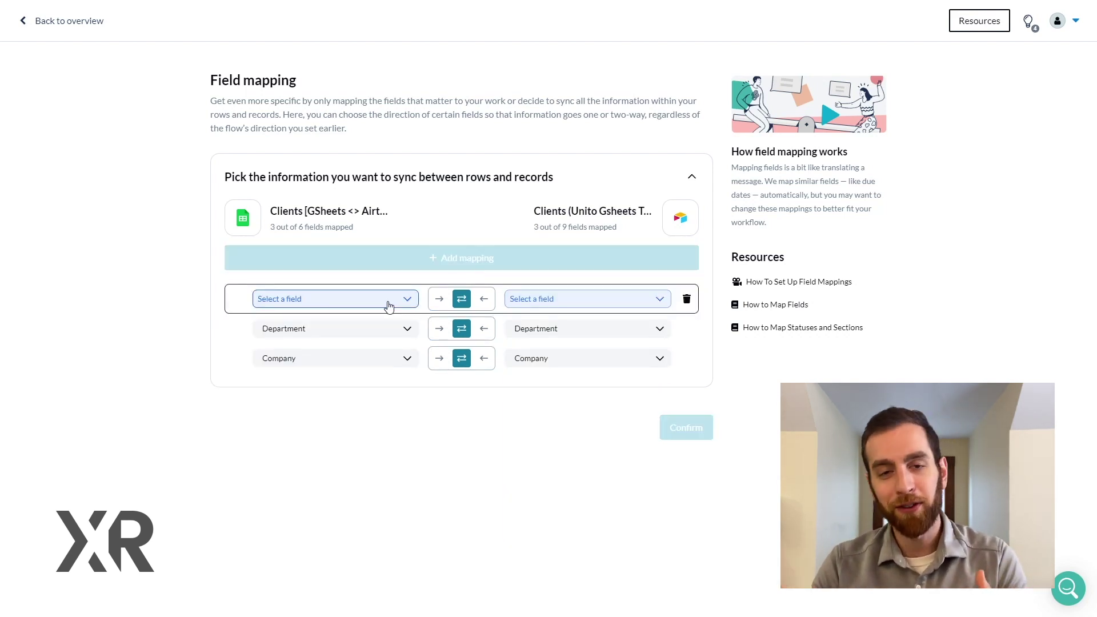
pyautogui.click(385, 305)
pyautogui.click(279, 358)
pyautogui.click(538, 298)
pyautogui.click(539, 420)
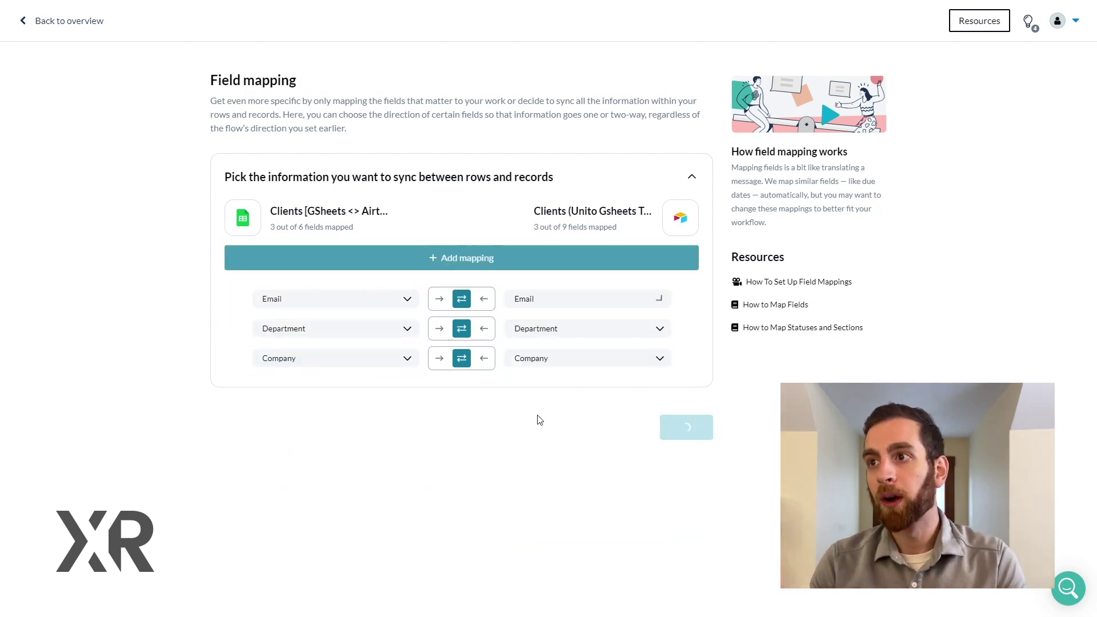
# Step: Map the First Name and Last Name fields too, and confirm all five mappings
pyautogui.click(474, 260)
pyautogui.click(377, 299)
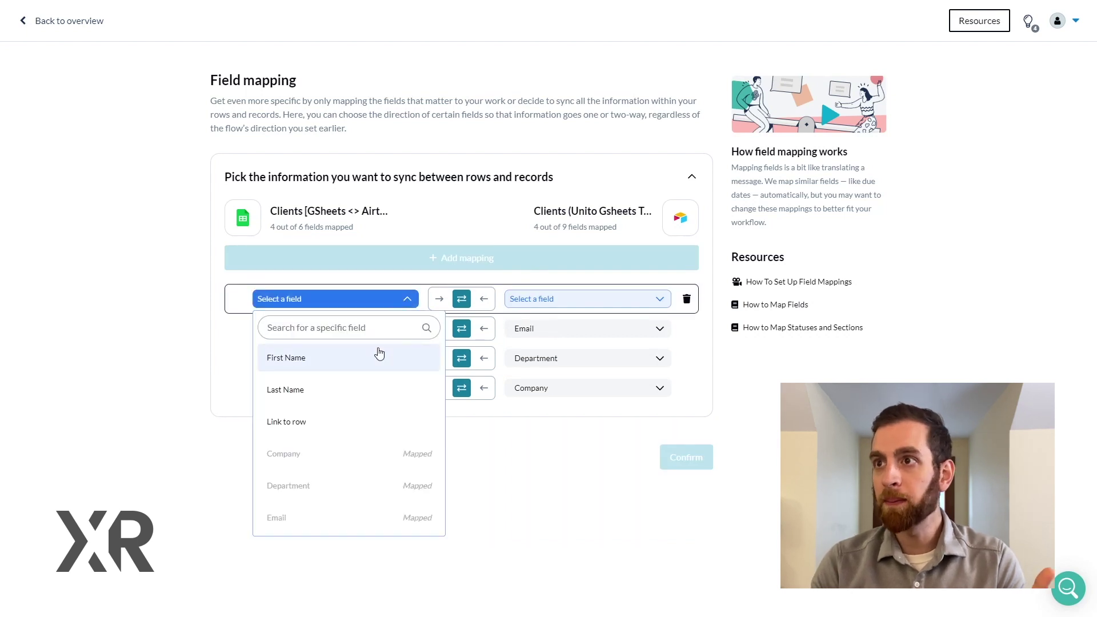
pyautogui.click(380, 355)
pyautogui.click(541, 300)
pyautogui.click(558, 419)
pyautogui.click(468, 258)
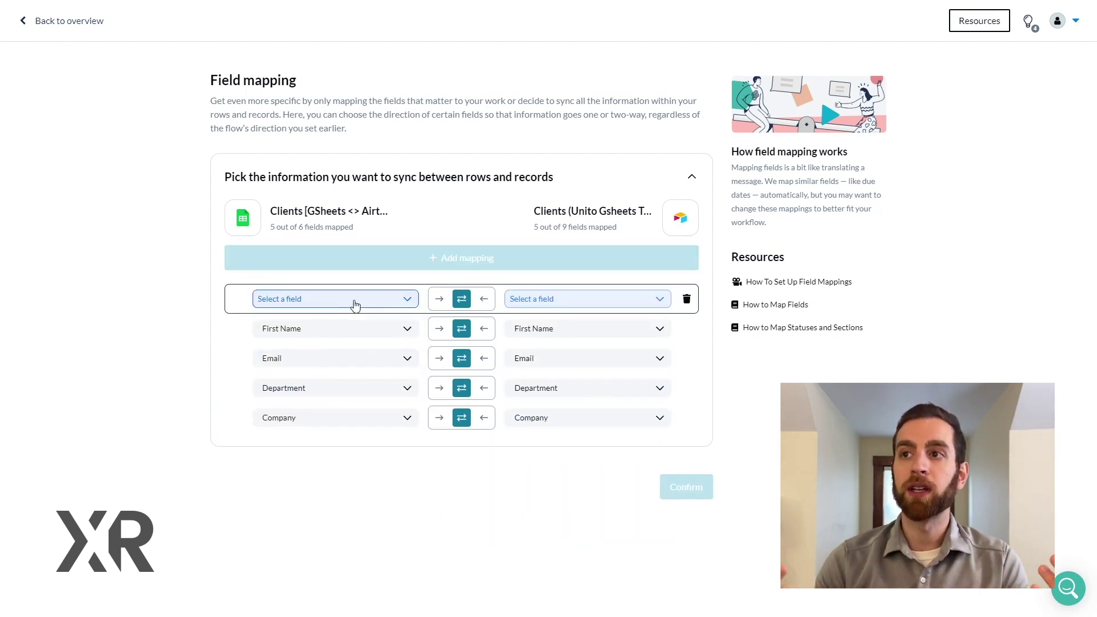
pyautogui.click(355, 303)
pyautogui.click(343, 361)
pyautogui.click(566, 299)
pyautogui.click(525, 453)
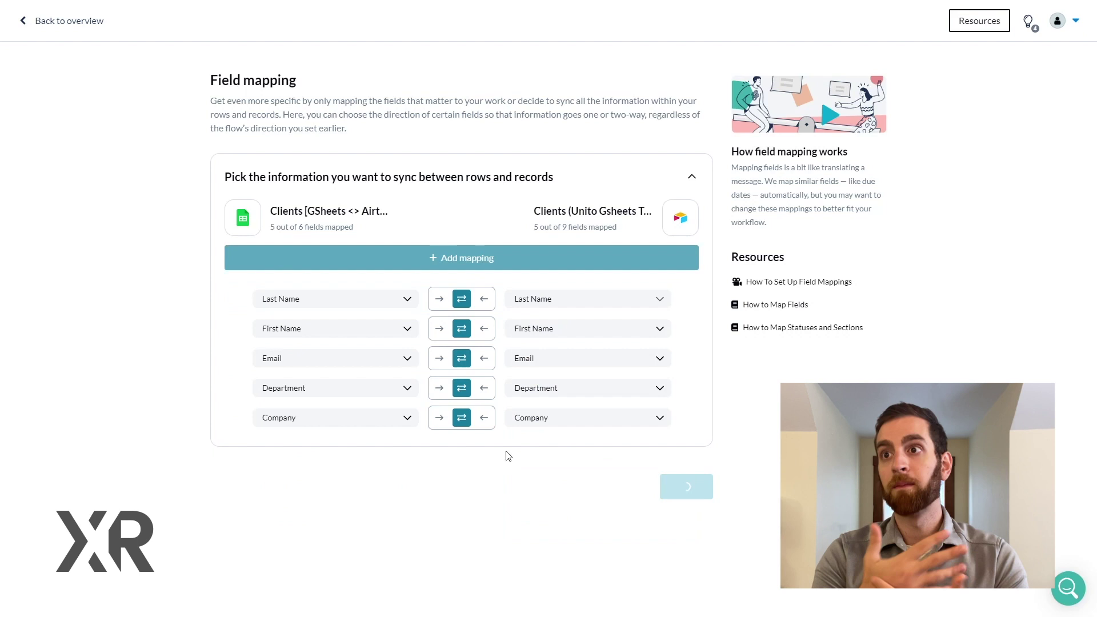
pyautogui.click(685, 486)
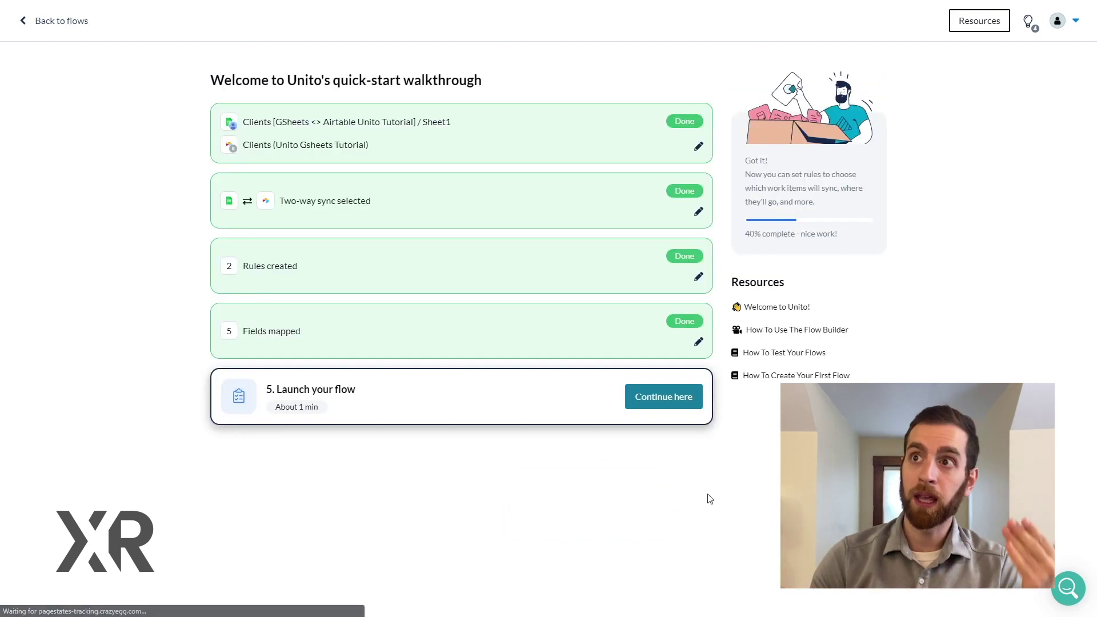
pyautogui.click(666, 395)
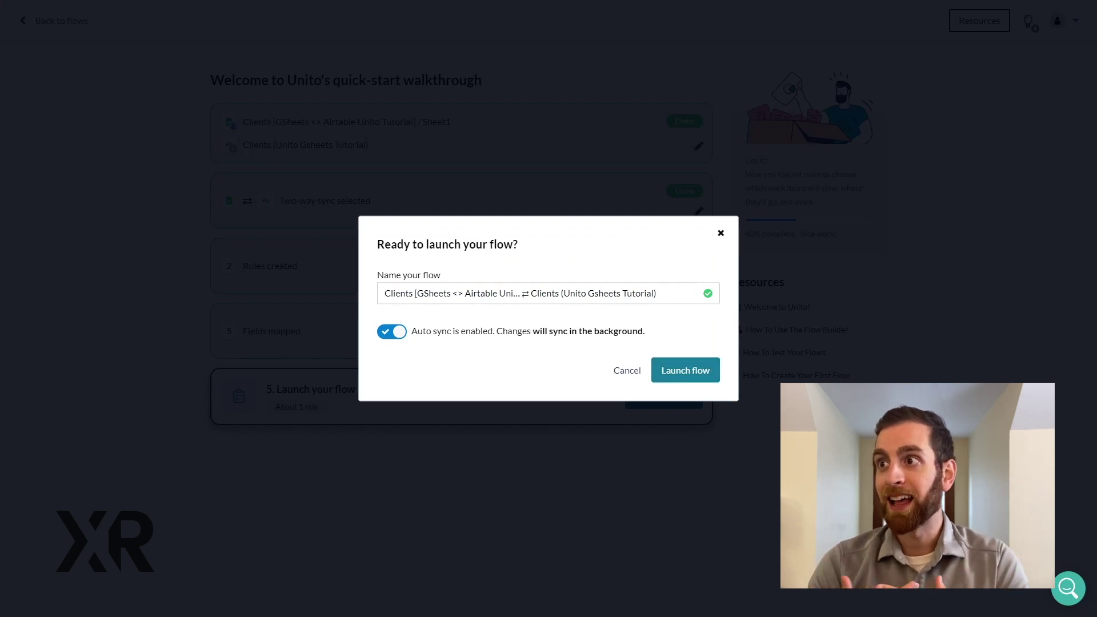
# Step: Launch the Unito flow with Auto sync left enabled
pyautogui.press('Return')
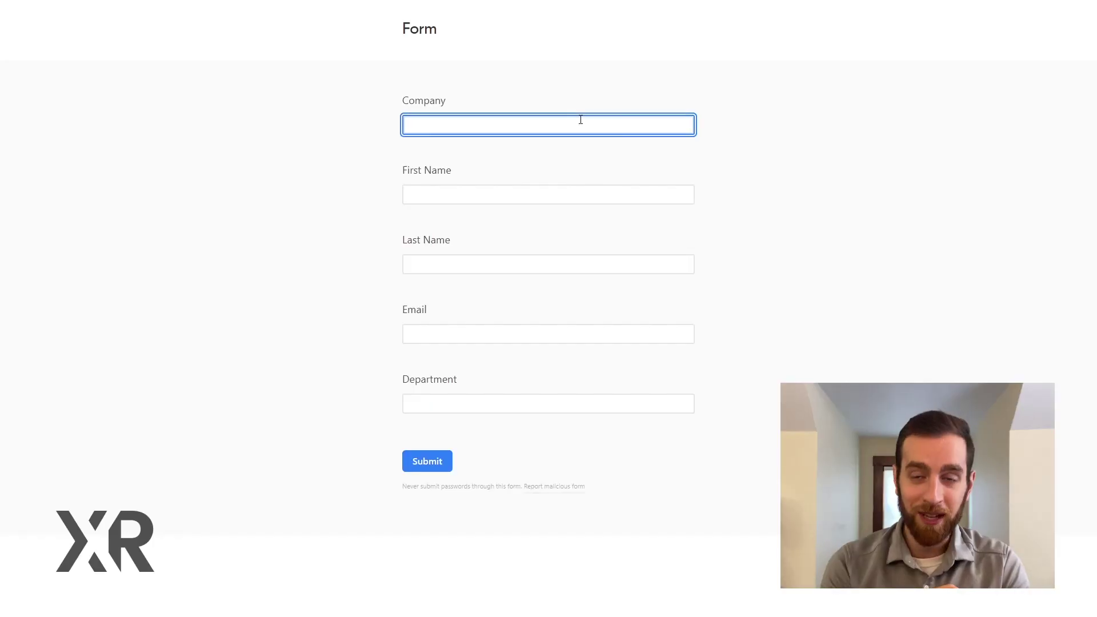
# Step: Submit a new FakeCo client in the Sales department, entering the contact's name and e-mail
pyautogui.write('FakeCo')
pyautogui.press('Tab')
pyautogui.write('John')
pyautogui.press('Tab')
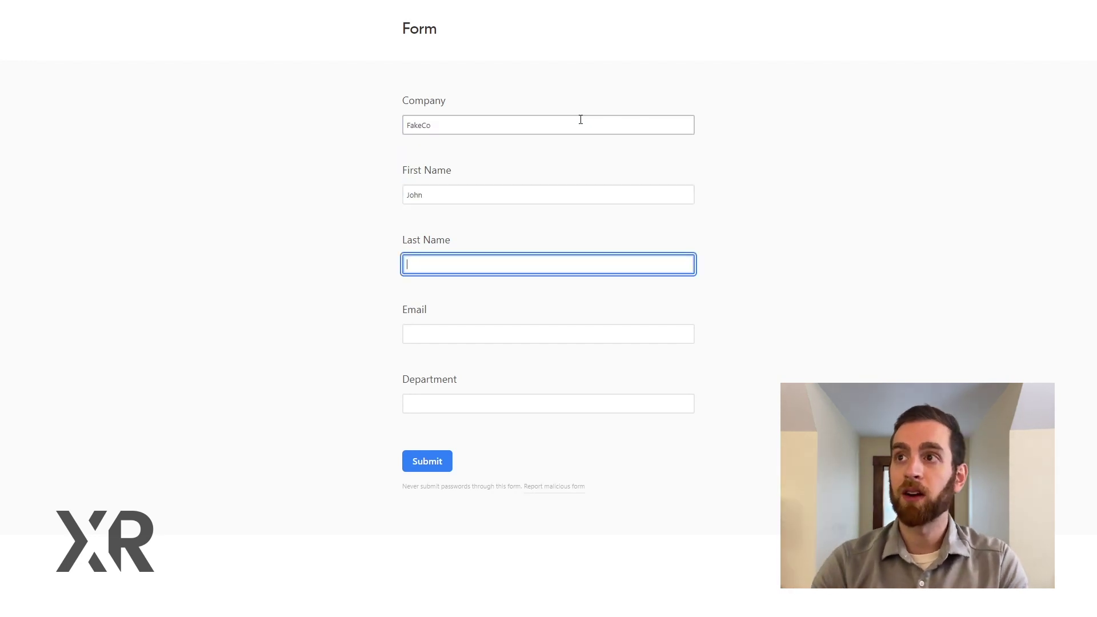
pyautogui.write('Smith')
pyautogui.press('Tab')
pyautogui.write('jsmith@fake.email')
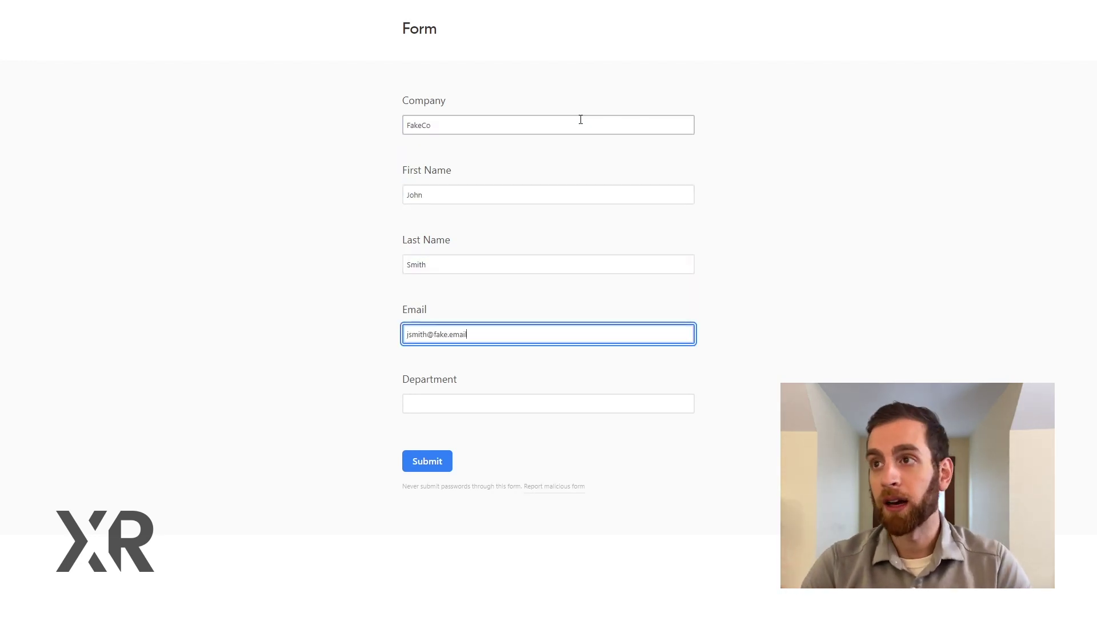
pyautogui.press('Tab')
pyautogui.write('Sales')
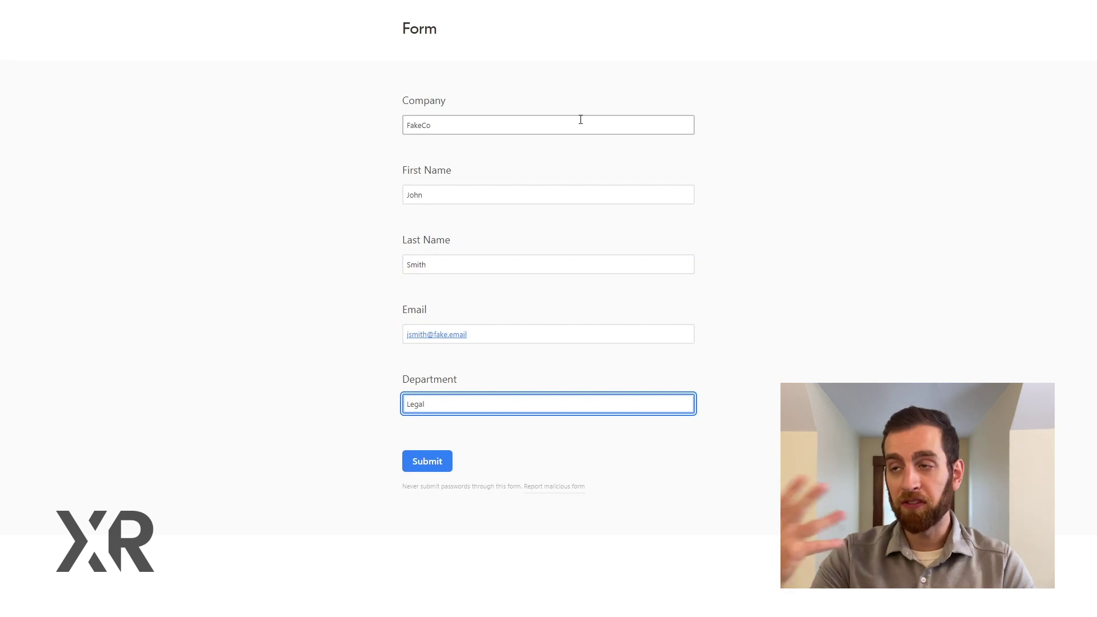
pyautogui.click(427, 461)
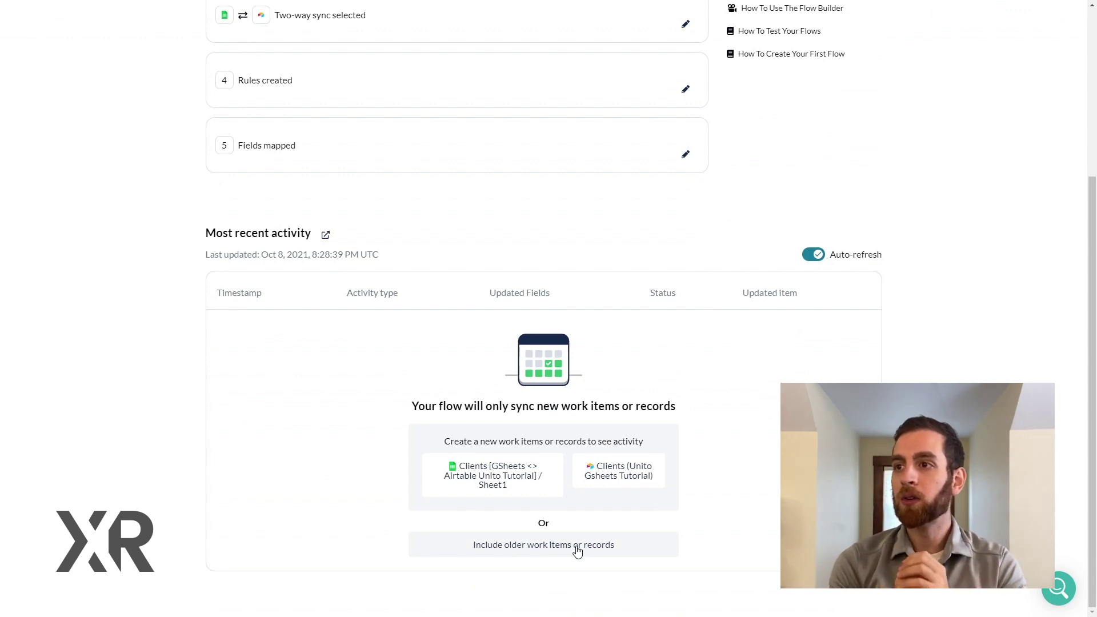
# Step: Include older rows and records in the flow's sync
pyautogui.click(604, 551)
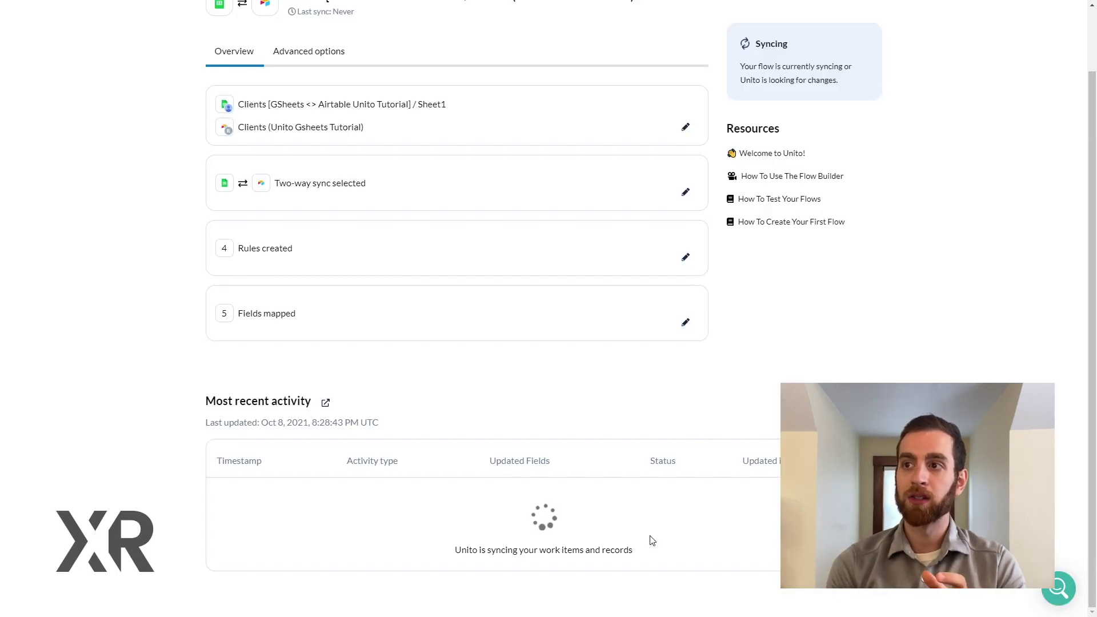